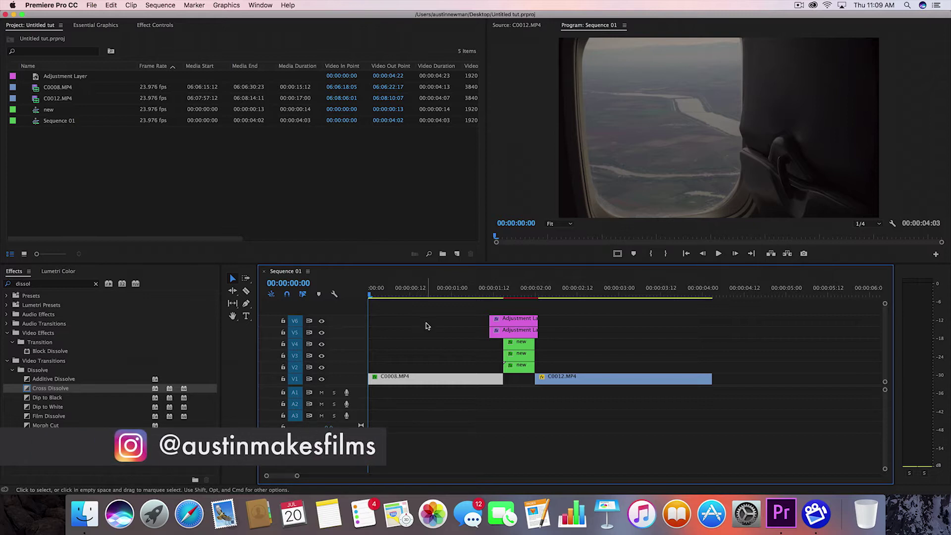
Step: Play back the two-clip sequence and park the playhead at 00:00:01:10
key("space")
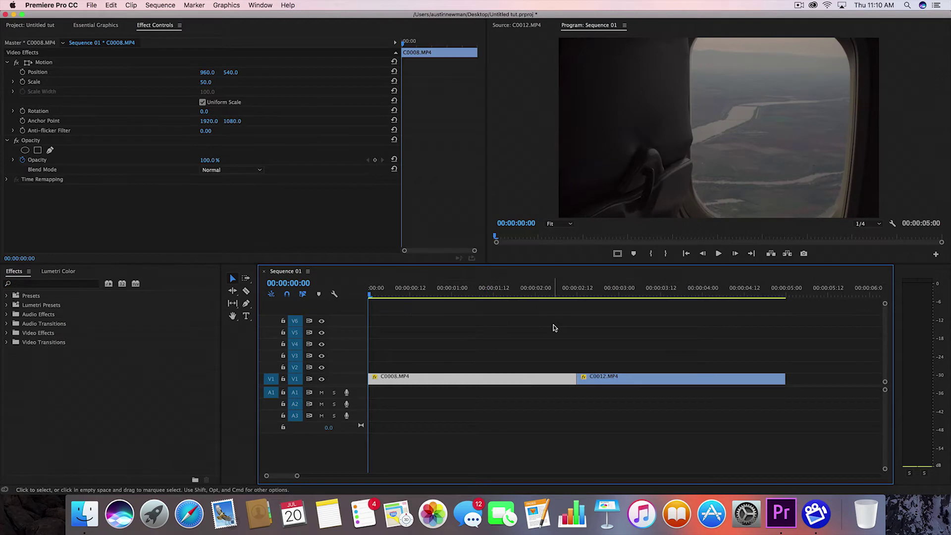
key("space")
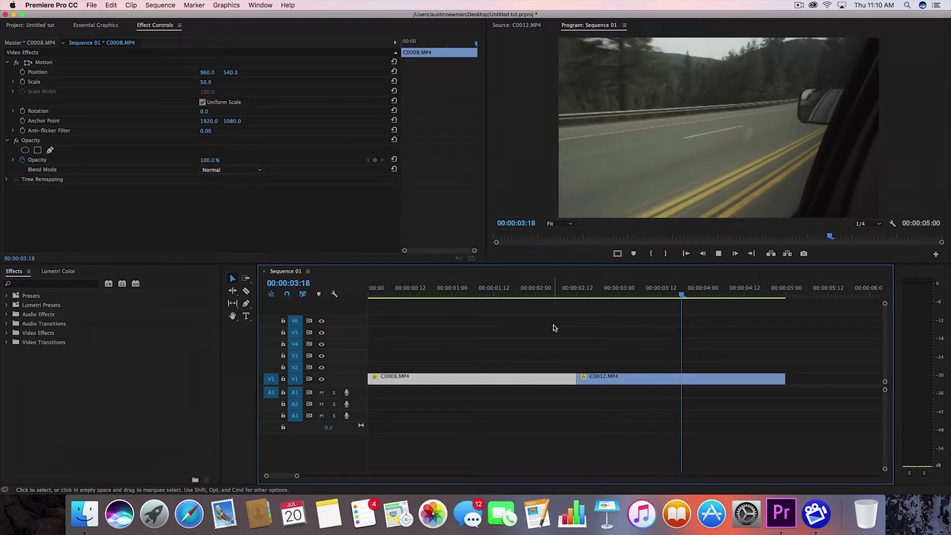
key("space")
left_click(496, 292)
left_click(487, 293)
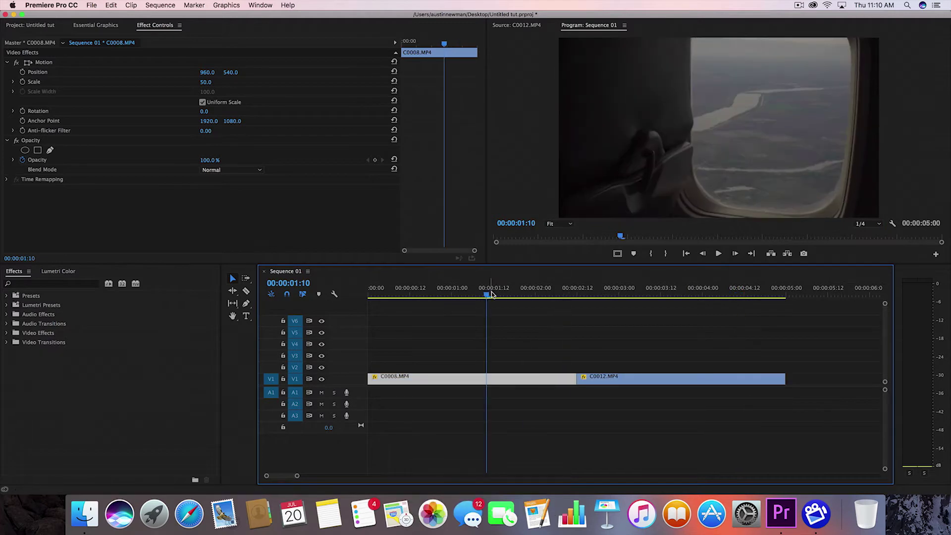
Step: Apply Horizontal Flip to clip C0008 and replay the sequence from the start
left_click(71, 286)
type("flip")
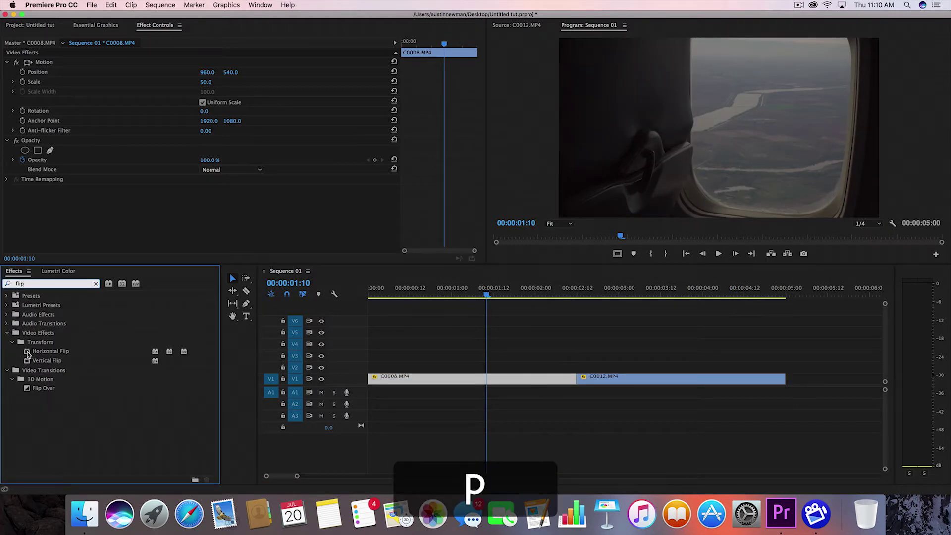
left_click_drag(28, 353, 524, 380)
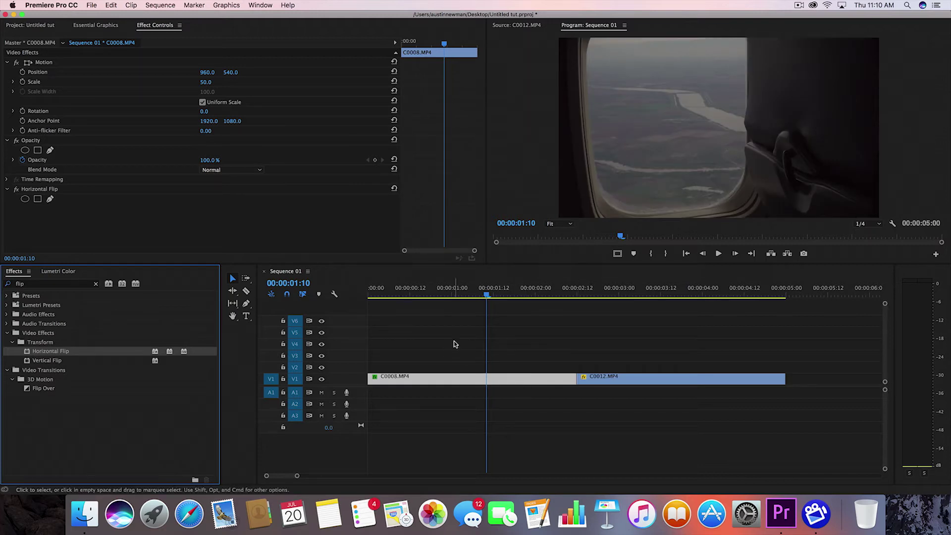
key("space")
left_click(465, 299)
key("Home")
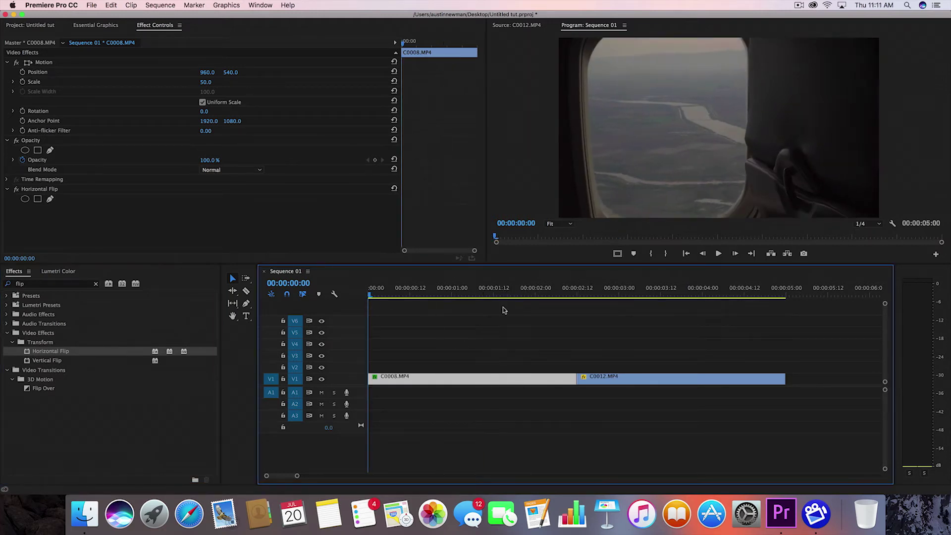
key("space")
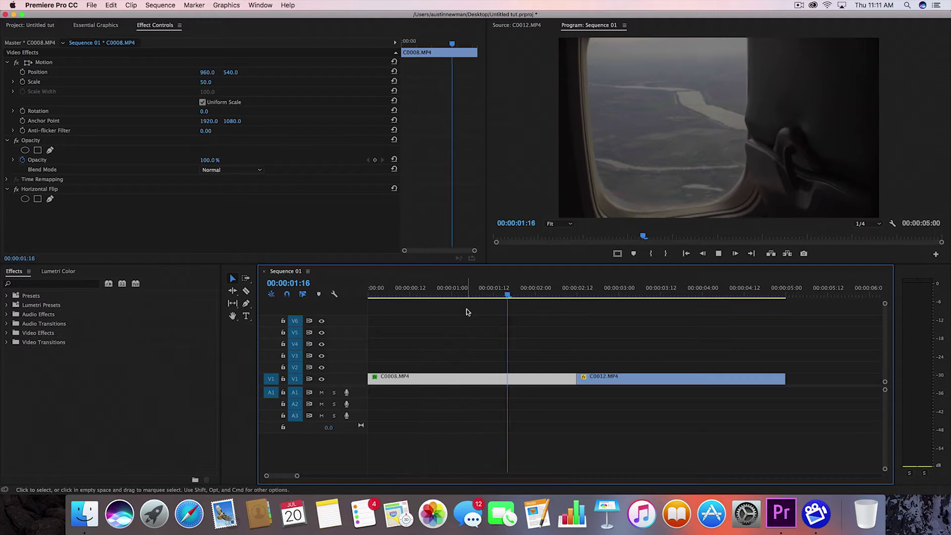
Step: Apply a Cross Dissolve to the cut between C0008 and C0012
left_click(37, 284)
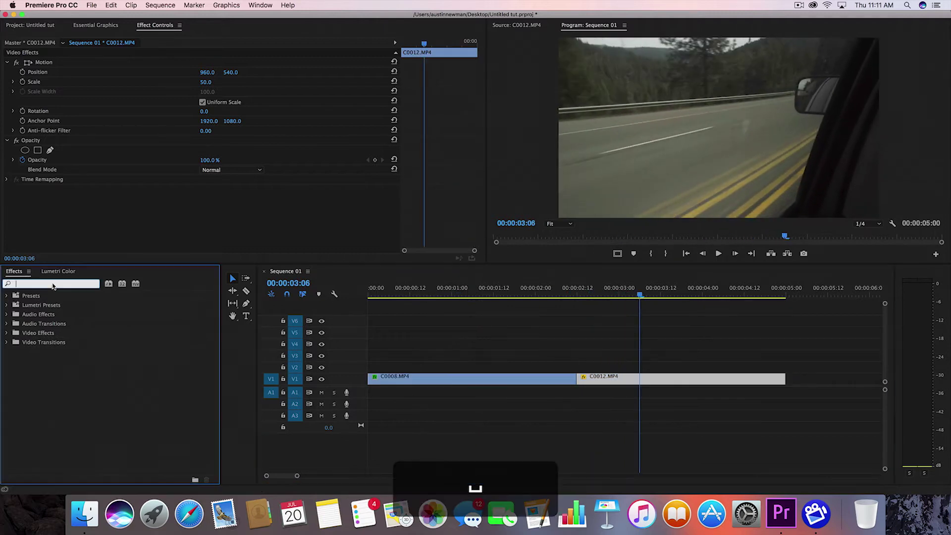
type("dissolve")
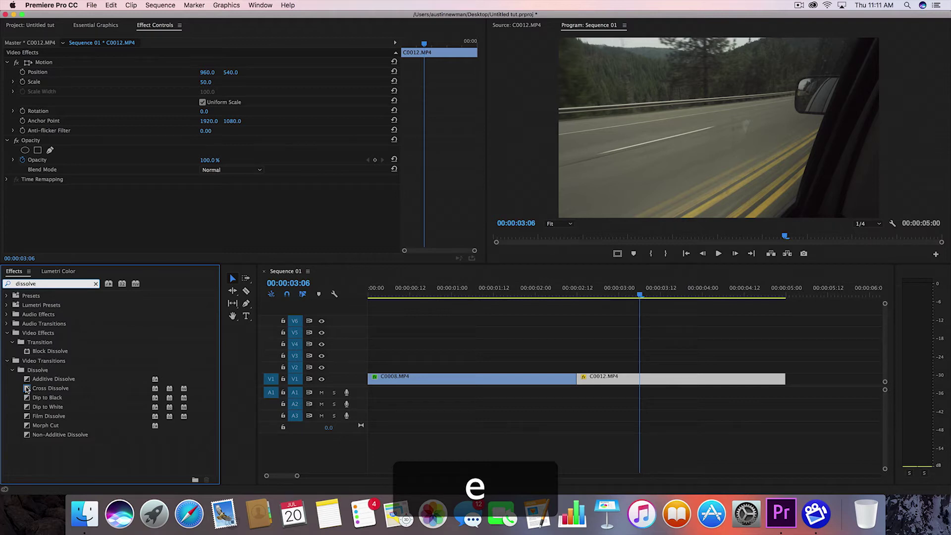
left_click_drag(26, 389, 577, 379)
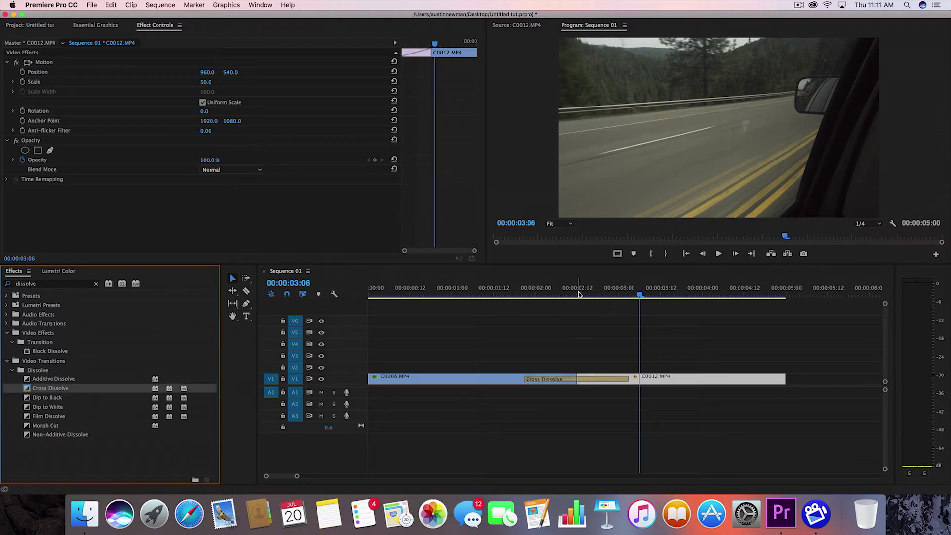
Step: Shorten the Cross Dissolve to 00:00:00:04 and preview it around 00:00:02:11
left_click(579, 293)
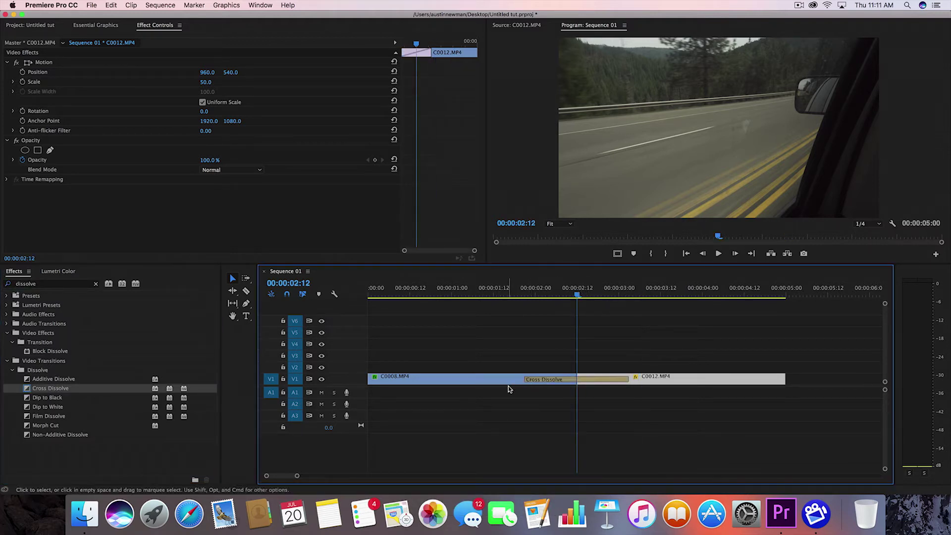
left_click(528, 379)
left_click_drag(528, 380, 574, 378)
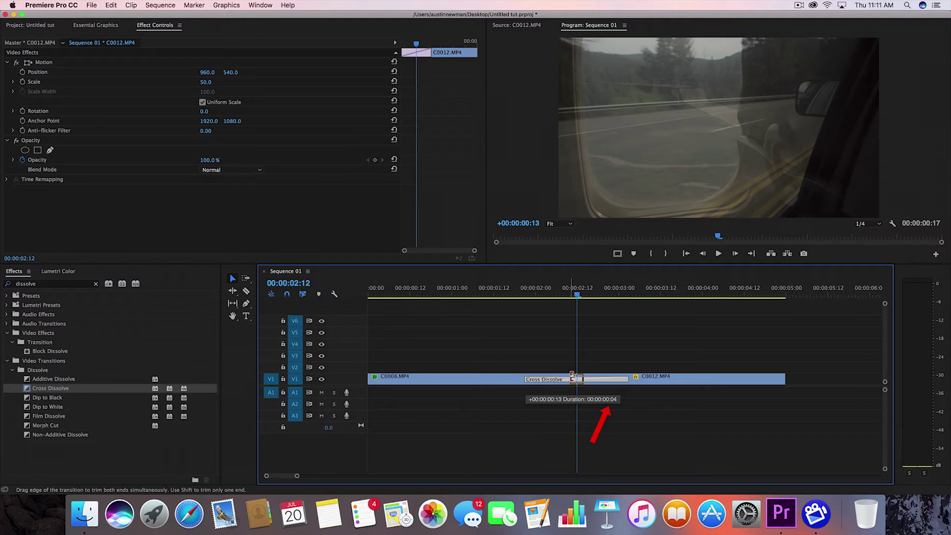
left_click(567, 292)
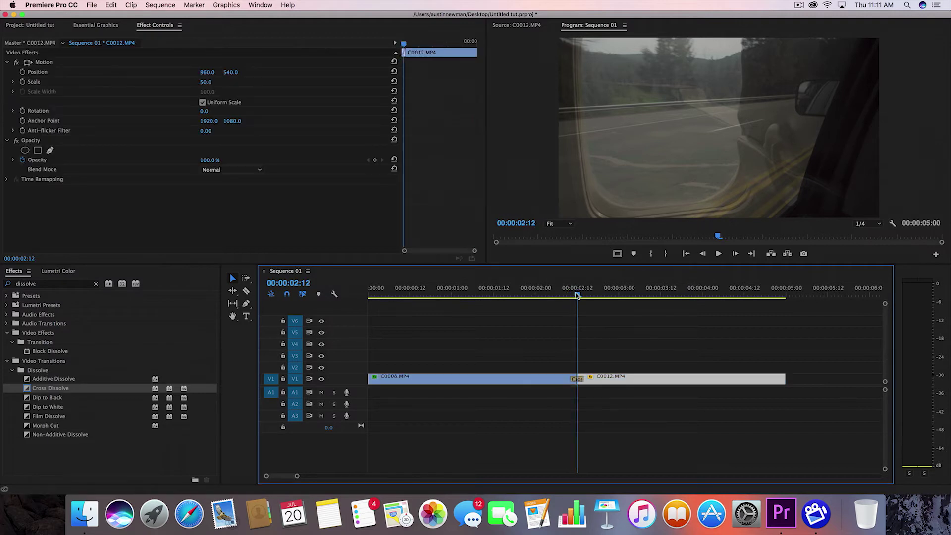
left_click_drag(577, 296, 579, 295)
key("space")
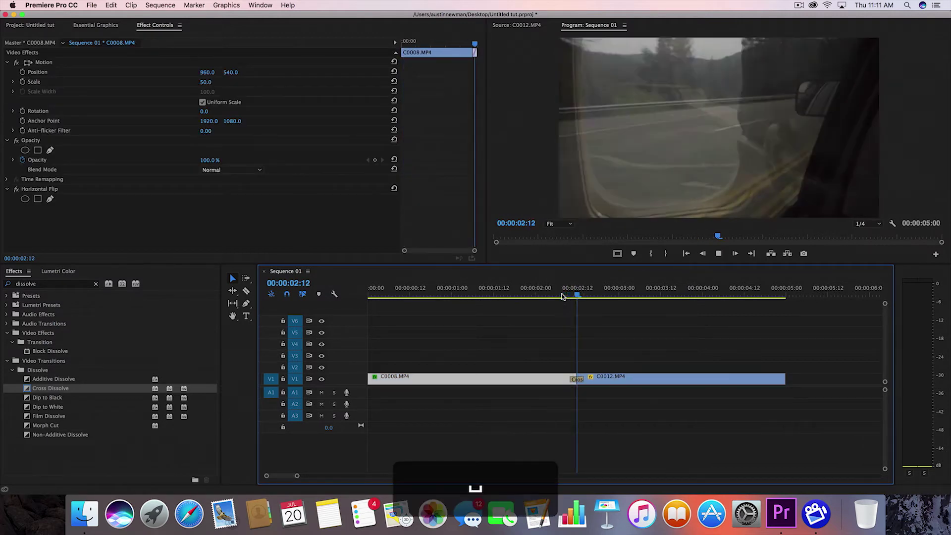
left_click(575, 296)
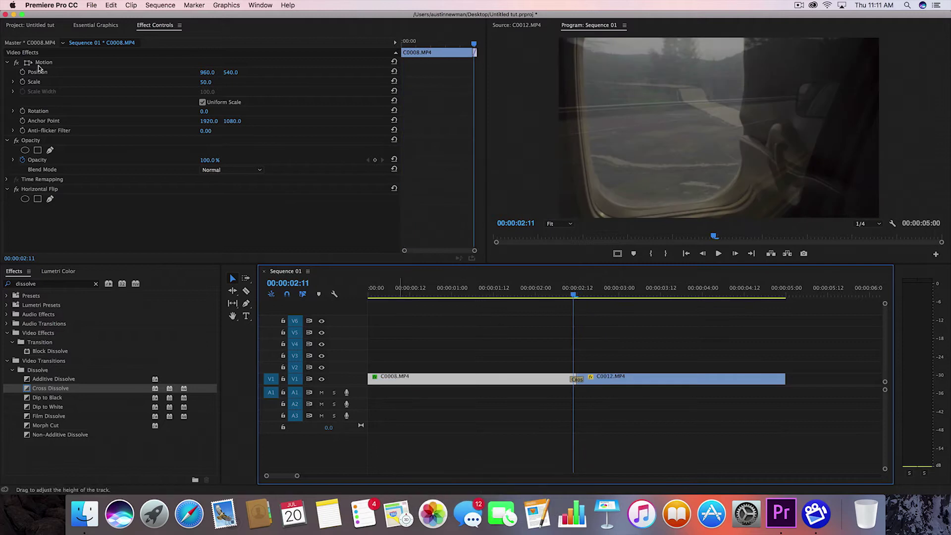
Step: Create a new Adjustment Layer in the Project panel and place it on V2
left_click(21, 25)
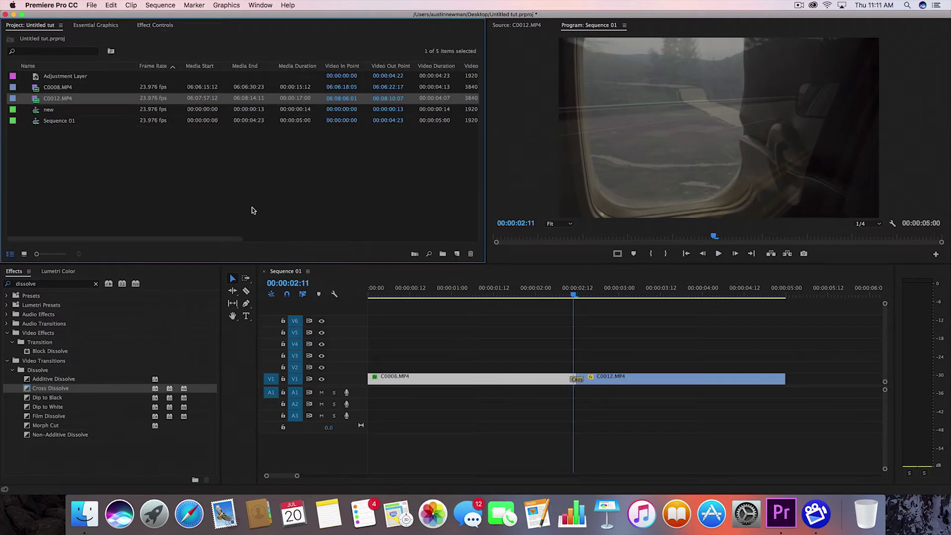
right_click(151, 187)
mouse_move(201, 231)
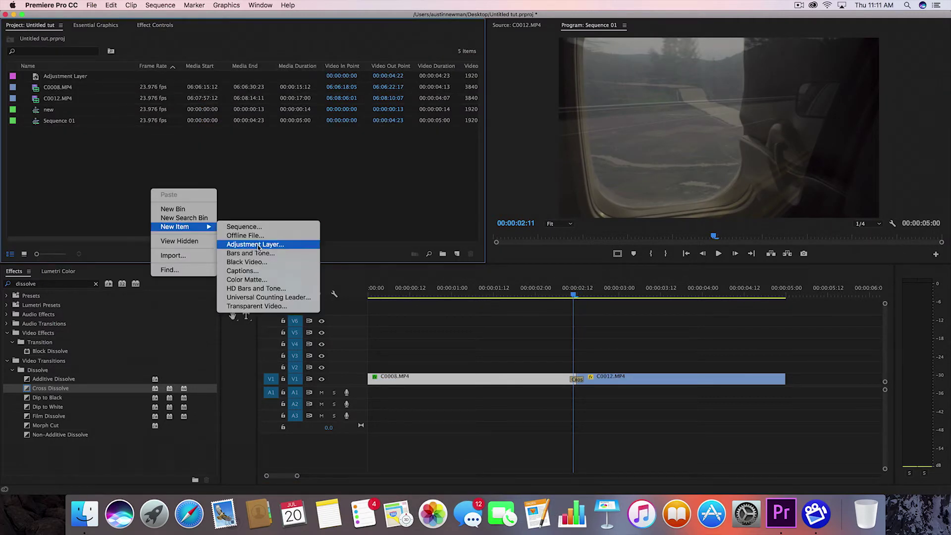
left_click(257, 245)
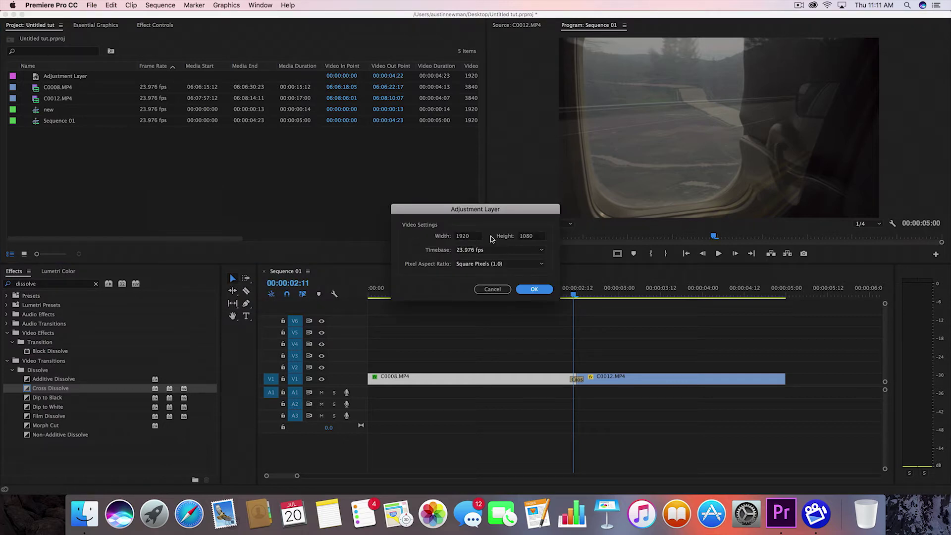
left_click(528, 290)
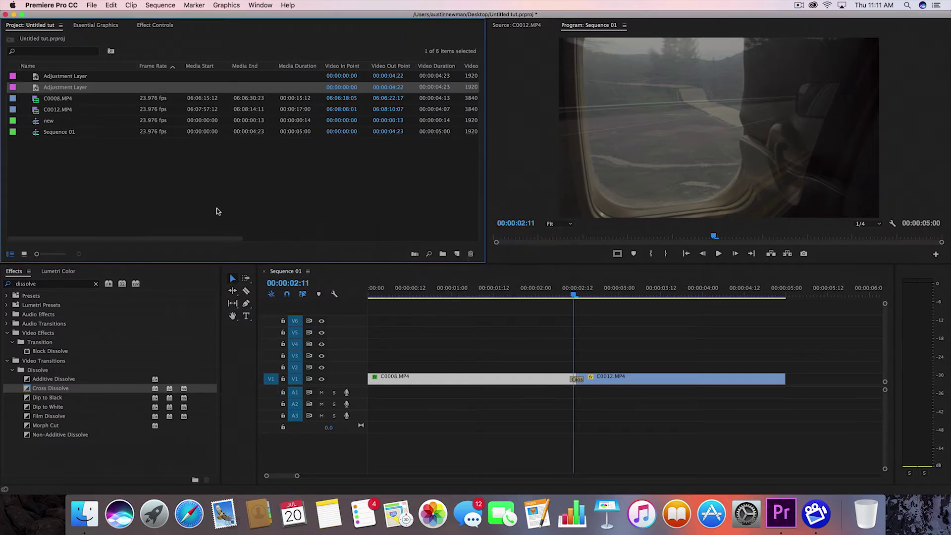
left_click_drag(610, 320, 378, 369)
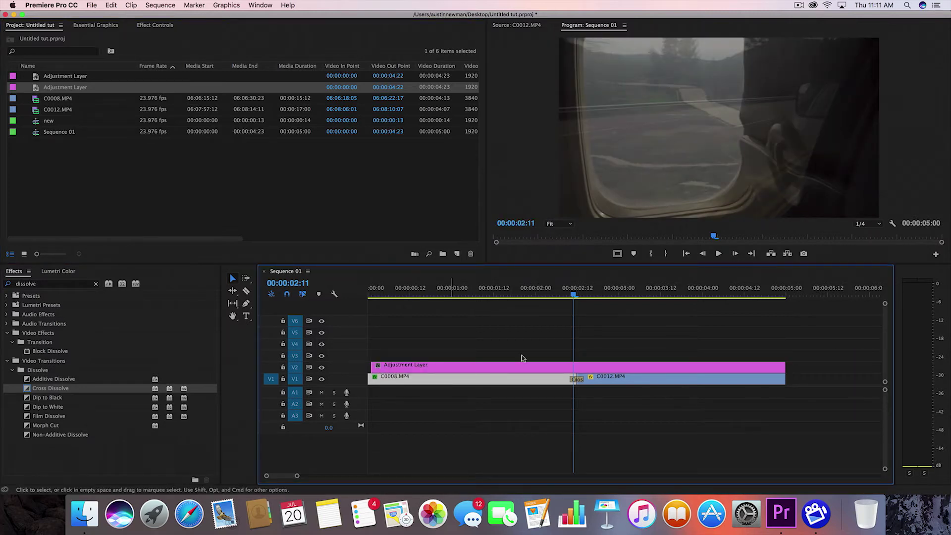
Step: Trim the adjustment layer to a few frames either side of the 00:00:02:12 cut
left_click(568, 346)
left_click_drag(573, 296, 576, 295)
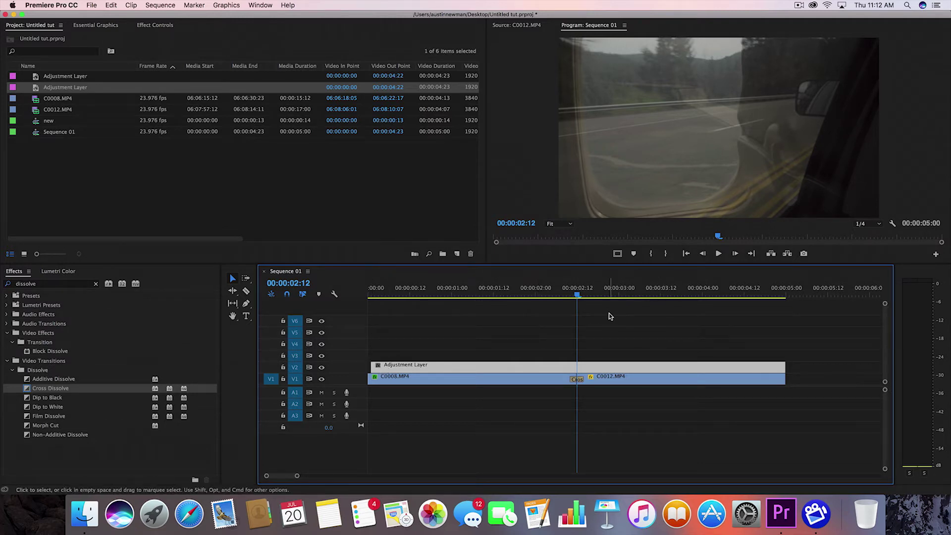
key("Left")
key("Left")
key("Left")
key("Left")
key("Left")
key("Left")
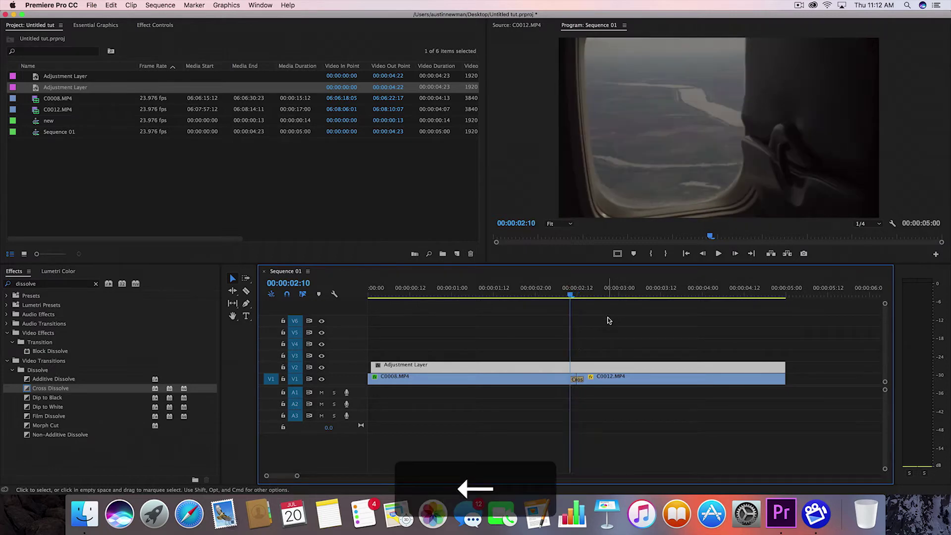
left_click_drag(372, 367, 554, 360)
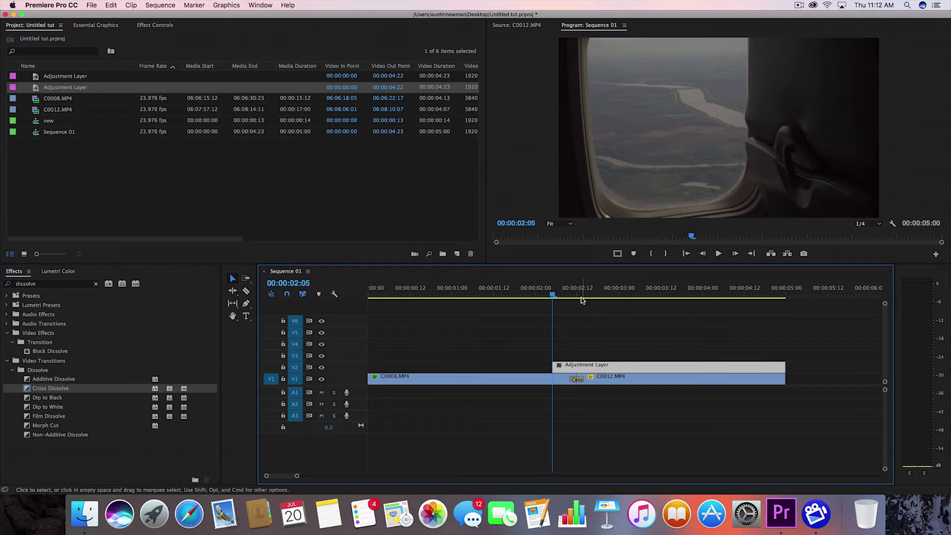
left_click(577, 296)
key("Right")
key("Right")
key("Right")
key("Right")
key("Right")
key("Right")
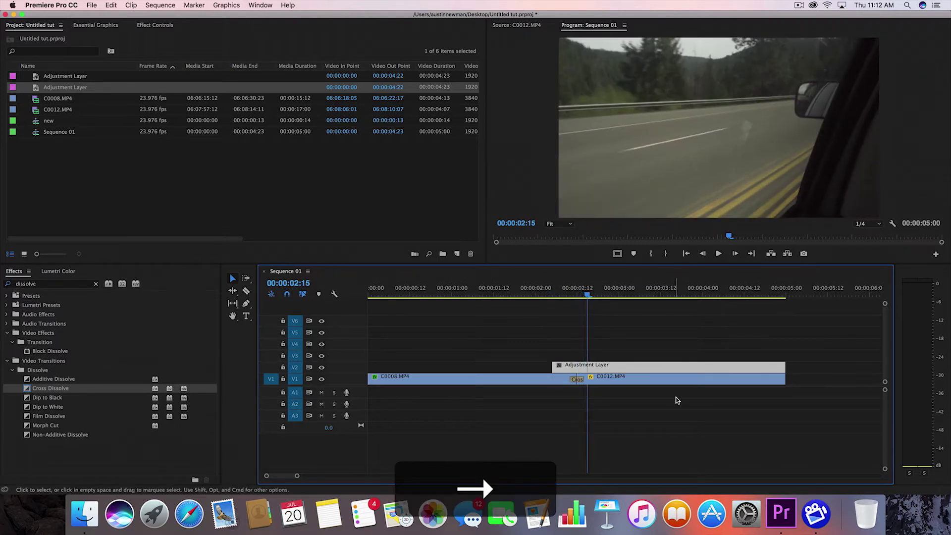
left_click_drag(784, 368, 601, 368)
key("Right")
left_click(578, 296)
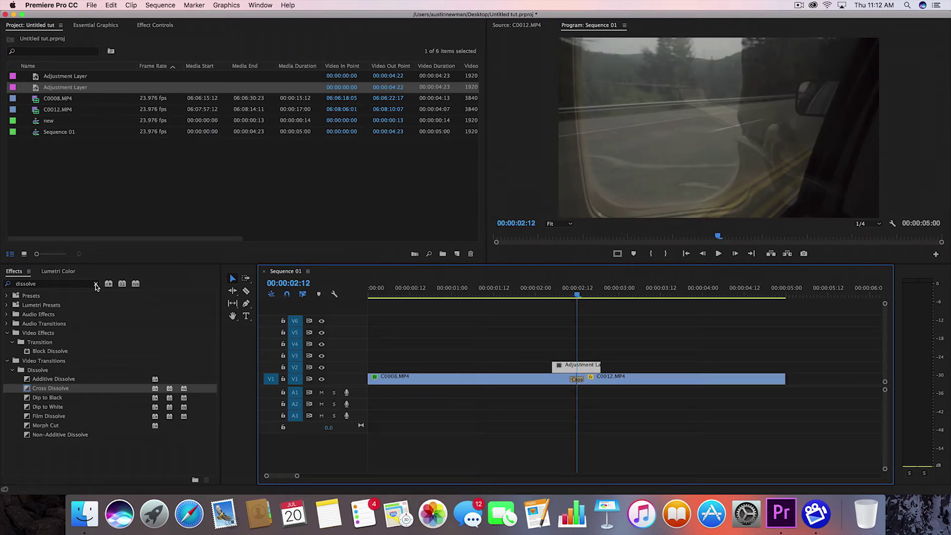
Step: Apply Replicate to the V2 adjustment layer and set its Count to 3
left_click(96, 284)
type("rep")
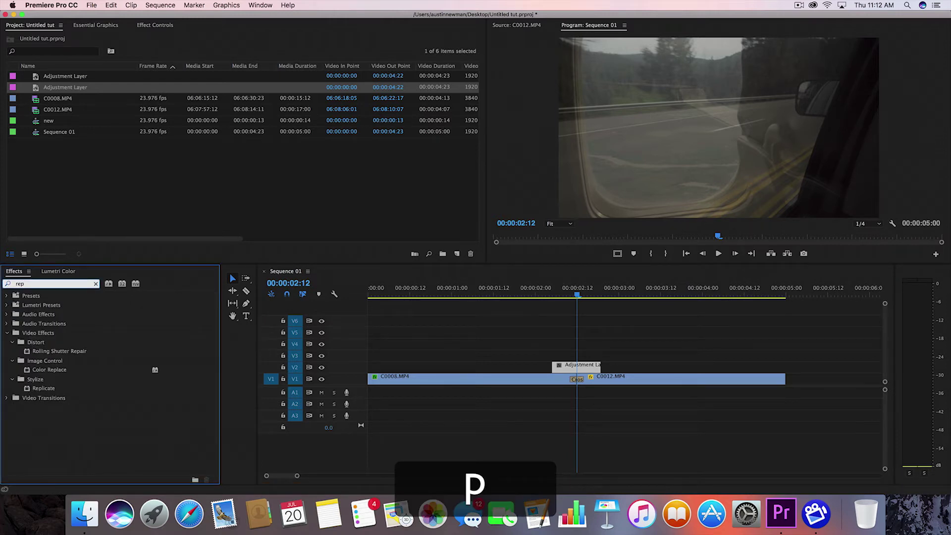
left_click_drag(27, 389, 576, 367)
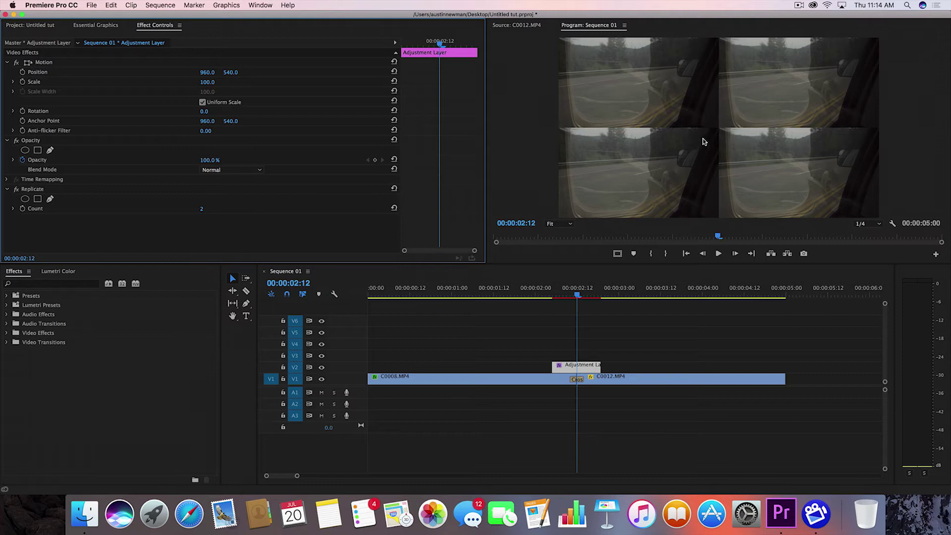
left_click(202, 212)
type("3")
key("Return")
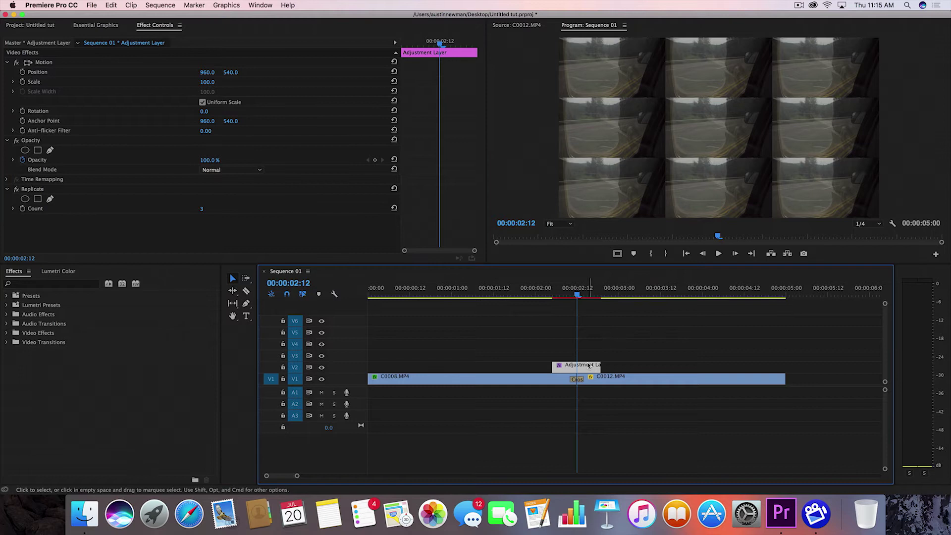
Step: Duplicate the adjustment layer onto V3 and remove Replicate from the copy
left_click_drag(587, 368, 588, 359)
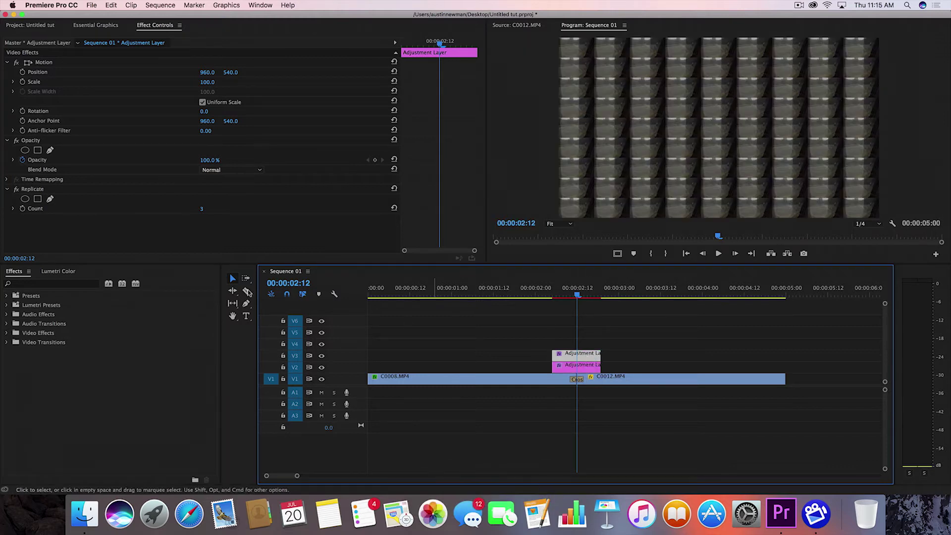
left_click(33, 189)
key("Delete")
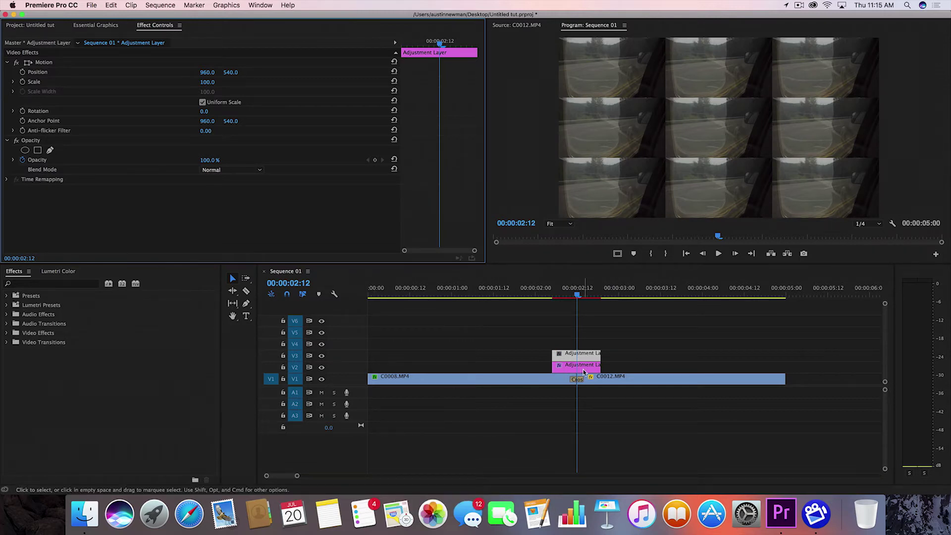
Step: Add a Mirror to the V3 layer with angle −90° and reflection centre 1920/360
left_click(579, 354)
left_click(77, 284)
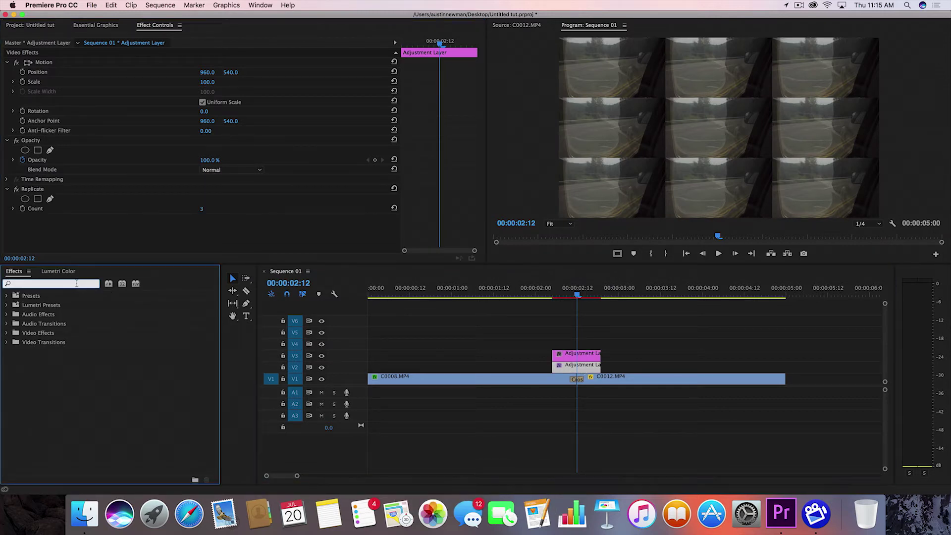
type("mirro")
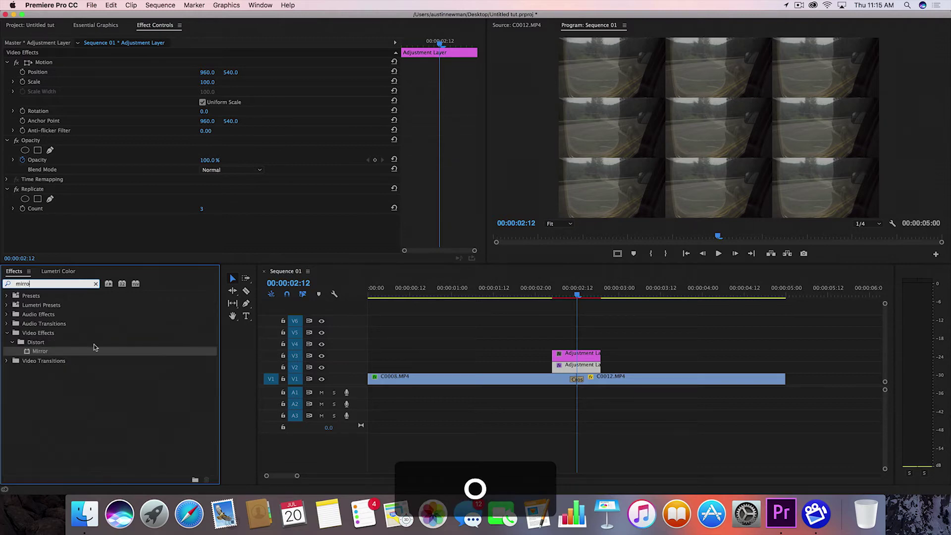
left_click_drag(26, 352, 579, 356)
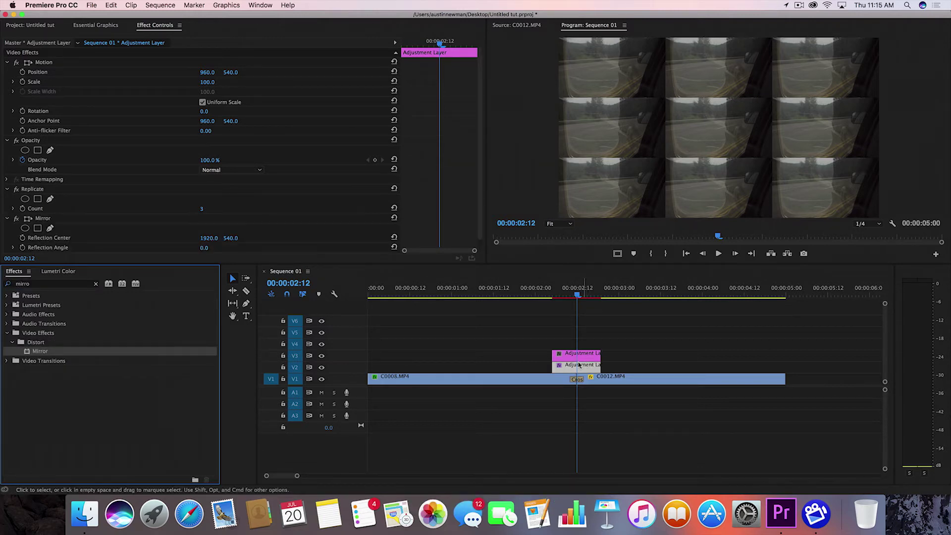
scroll(108, 211, "down", 1)
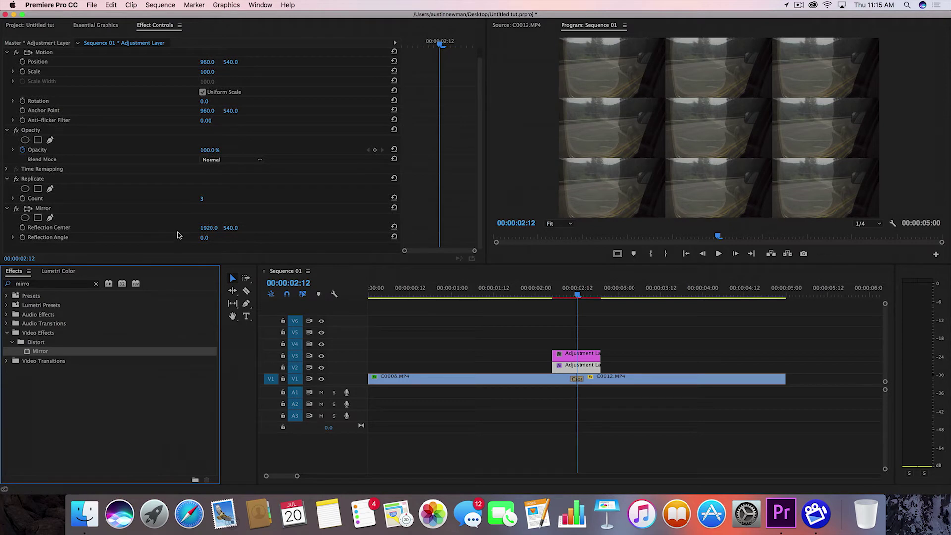
left_click(206, 238)
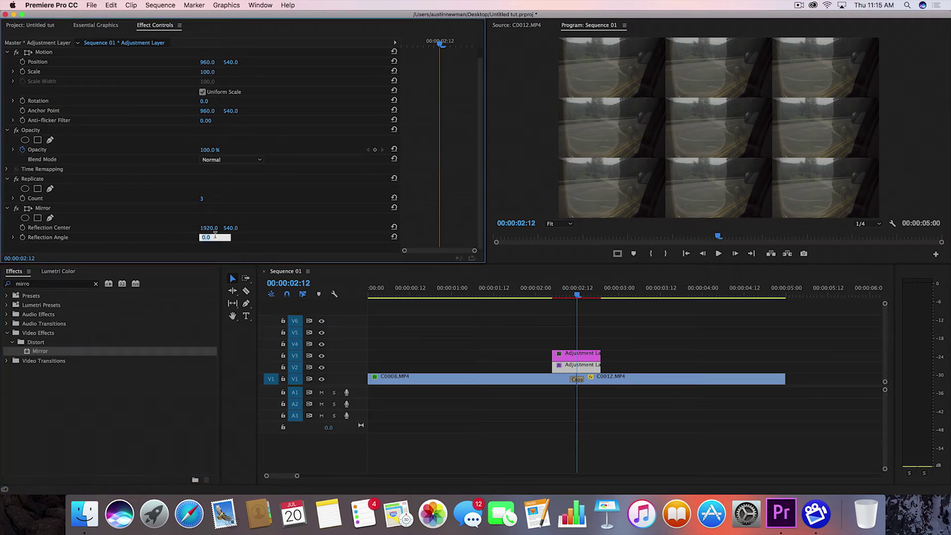
type("-90")
key("Return")
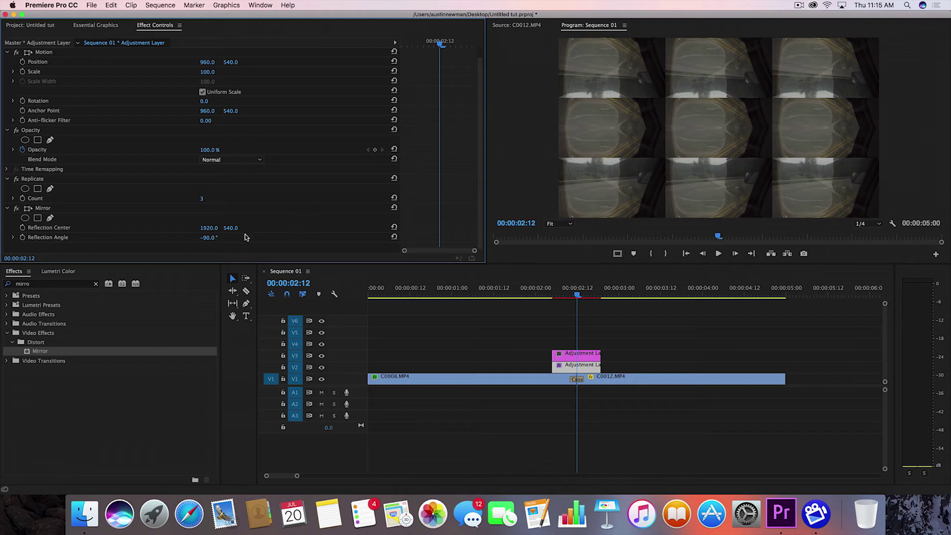
left_click_drag(231, 231, 95, 231)
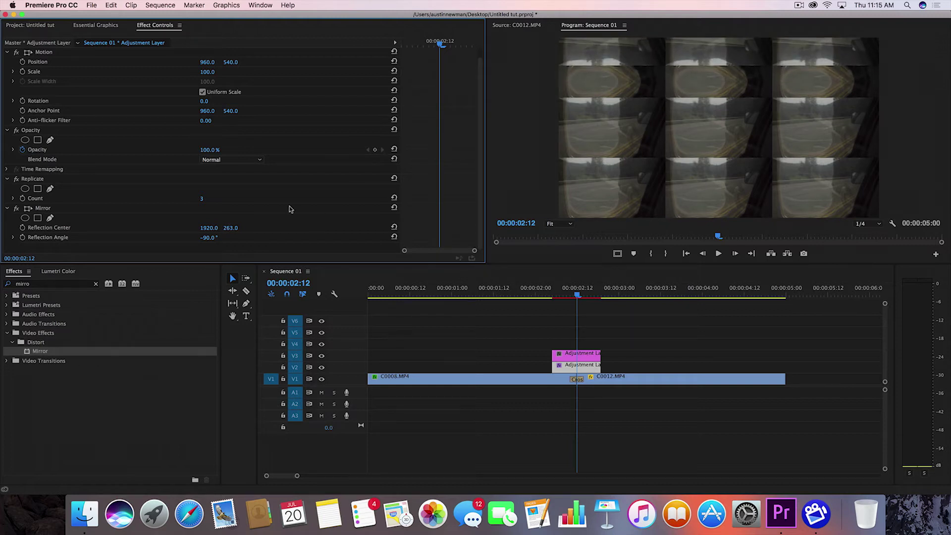
left_click_drag(235, 230, 282, 230)
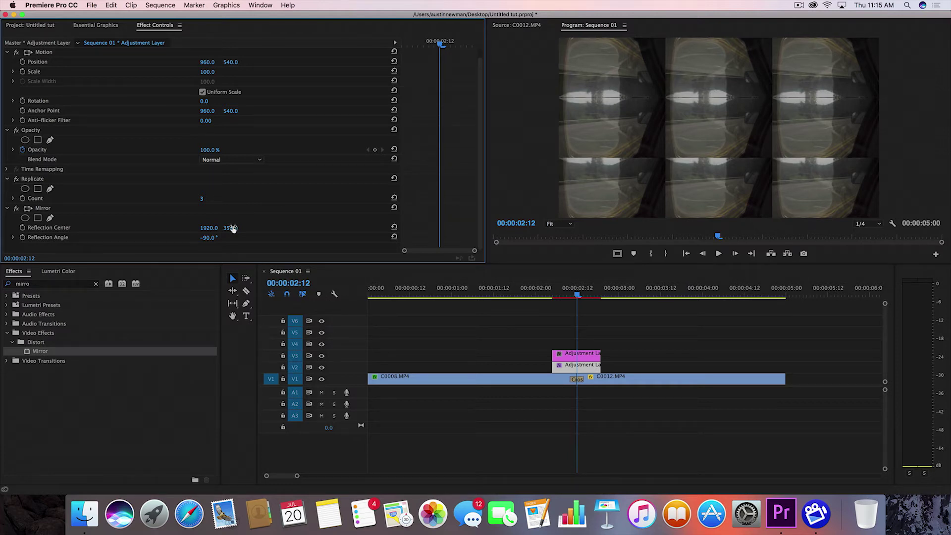
key("Up")
key("Up")
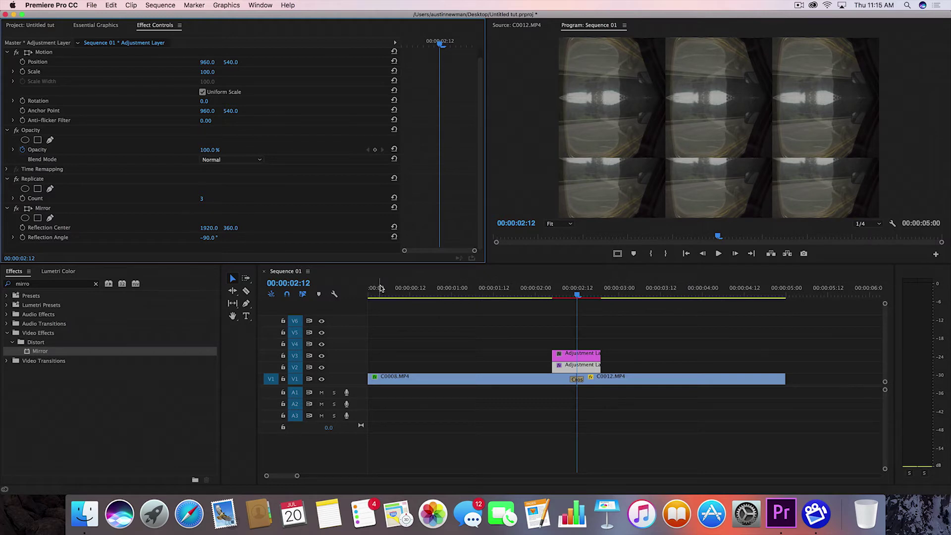
key("super+z")
Step: Add a second Mirror with angle 90° and reflection centre 1920/717
left_click_drag(31, 352, 581, 369)
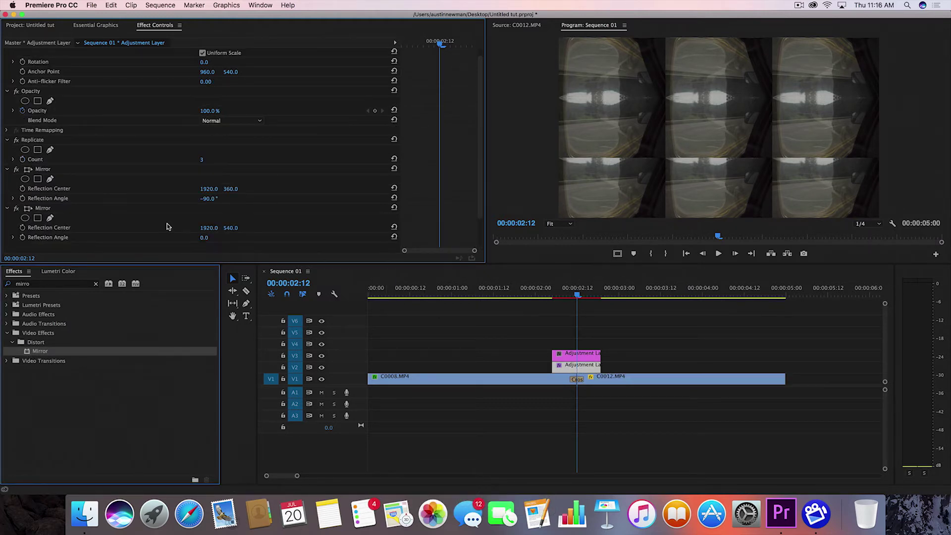
left_click(203, 239)
type("90")
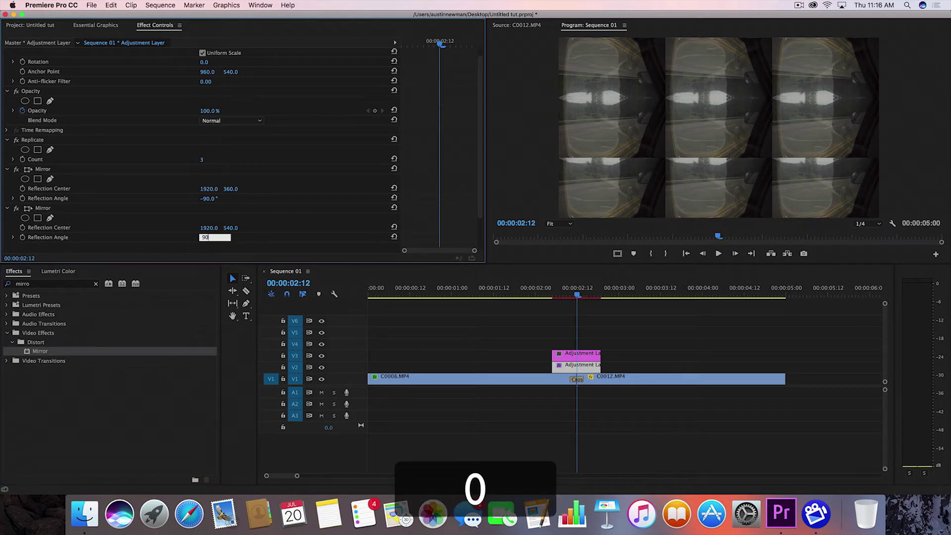
key("Return")
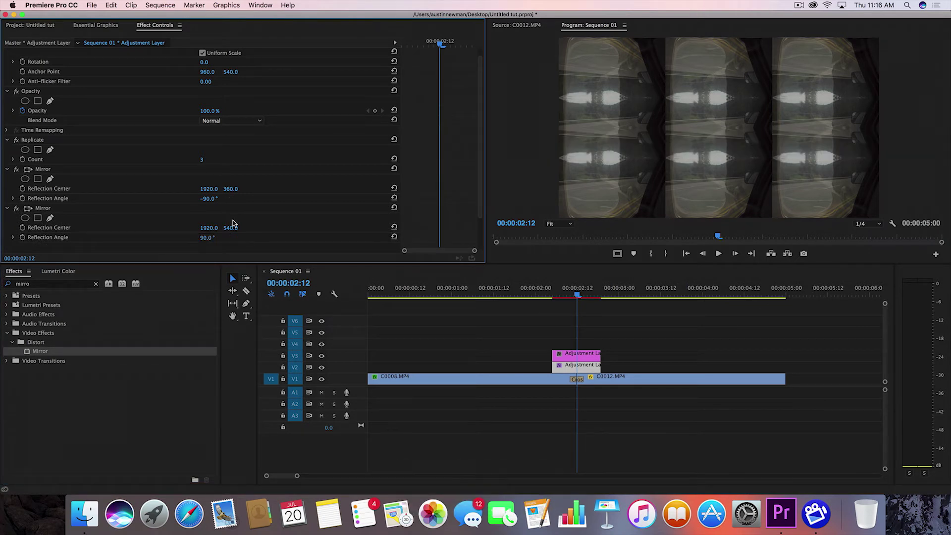
left_click_drag(228, 232, 316, 228)
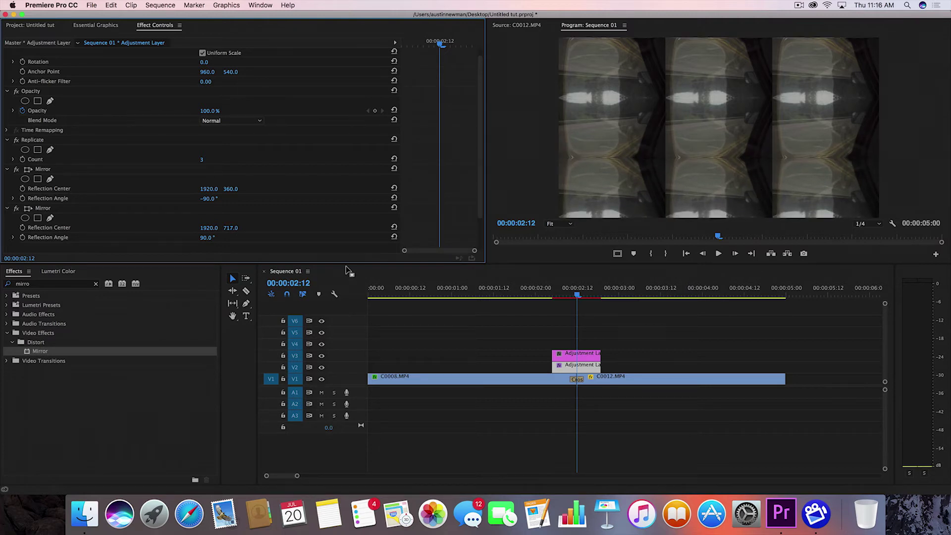
scroll(198, 223, "down", 2)
Step: Add a third Mirror (180°, centre 641/540) and a fourth Mirror (0°, centre 1276/540)
left_click_drag(28, 353, 578, 367)
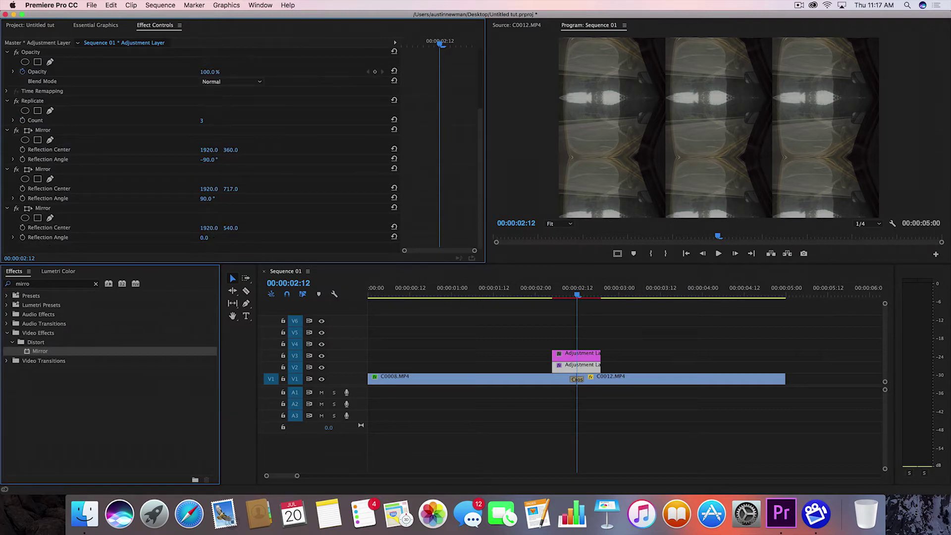
left_click(203, 237)
type("180")
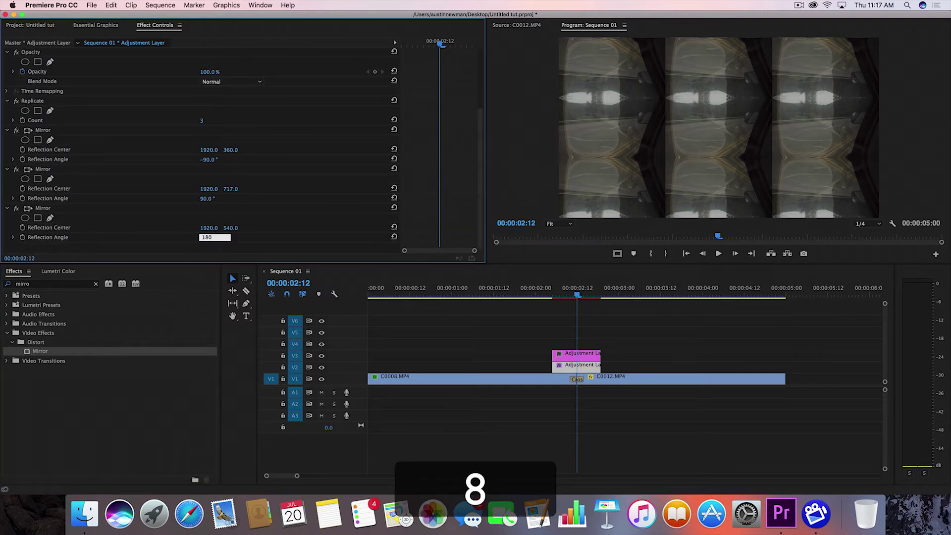
key("Return")
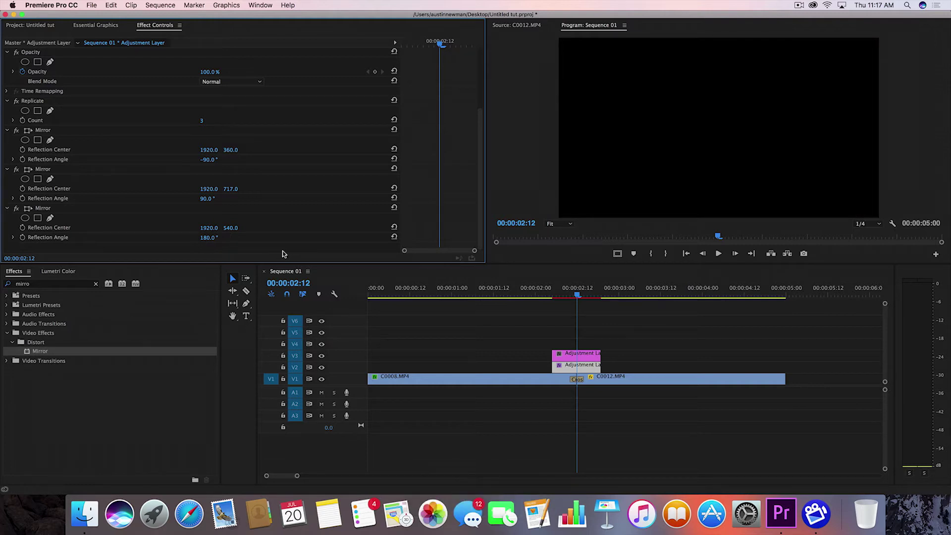
left_click_drag(209, 228, 164, 228)
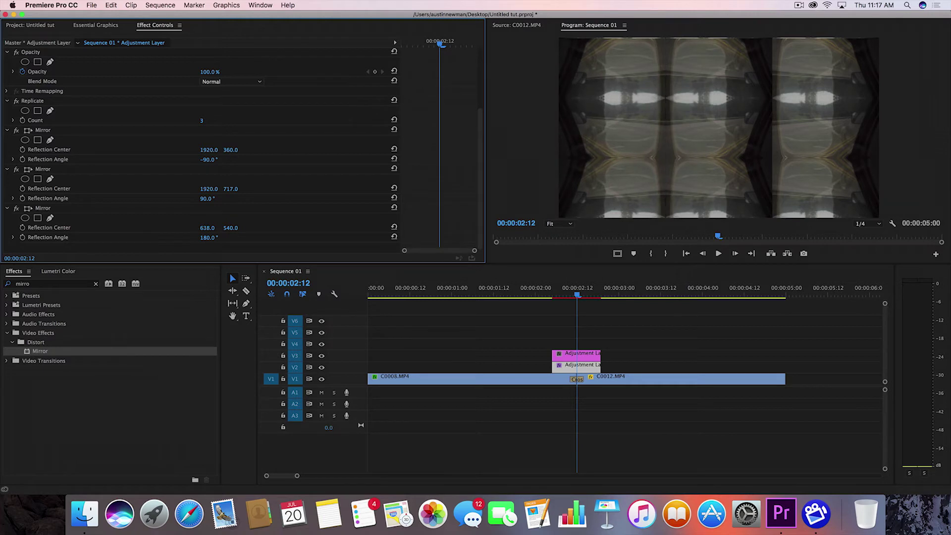
left_click_drag(163, 228, 165, 228)
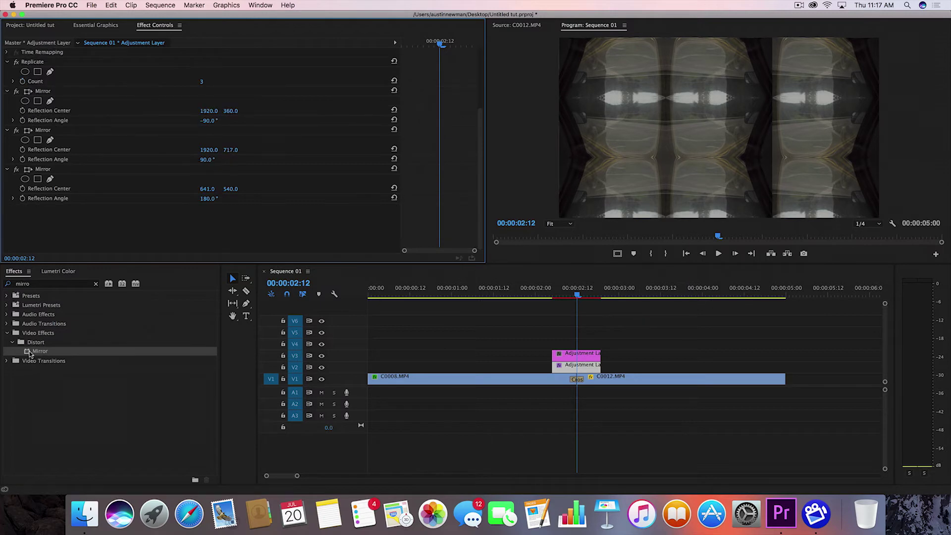
left_click_drag(36, 351, 592, 366)
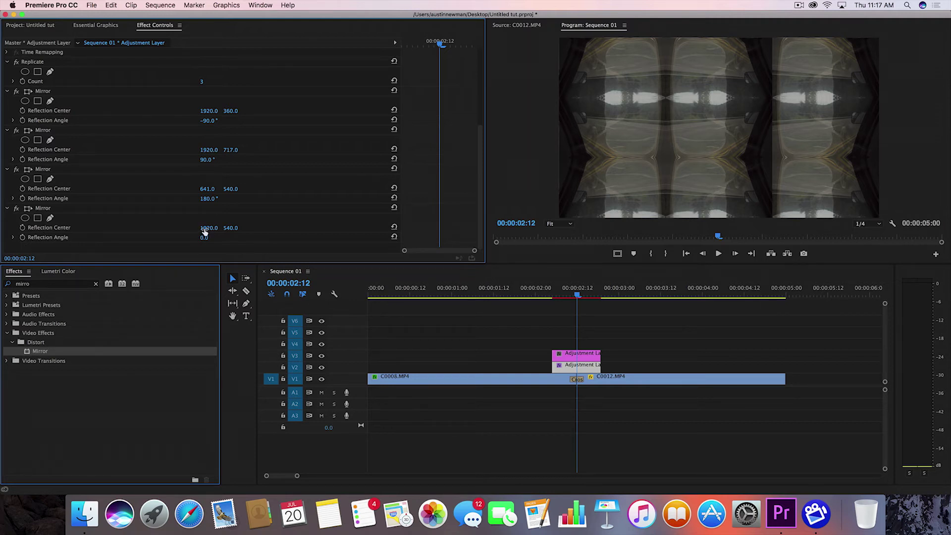
left_click_drag(205, 232, 302, 232)
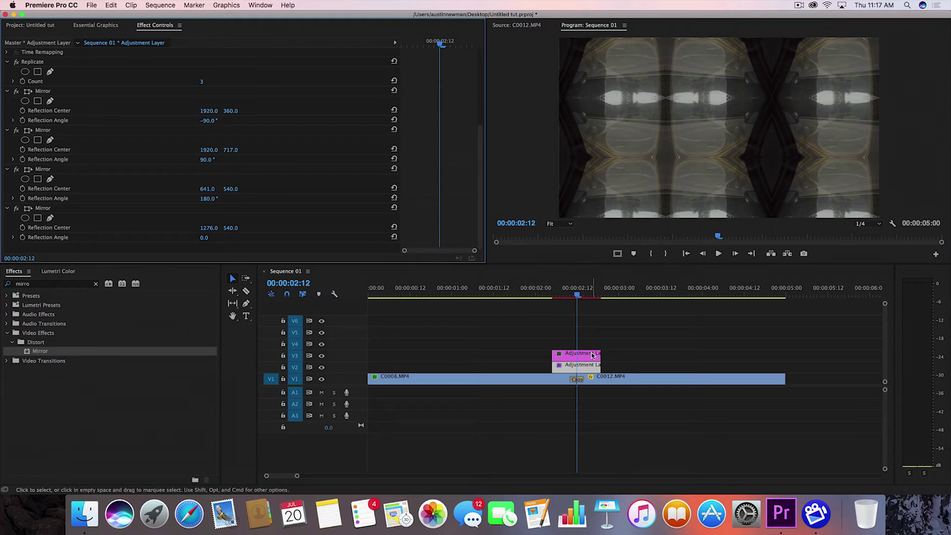
Step: Apply a Transform effect to the V2 adjustment layer with Scale 300
left_click(580, 366)
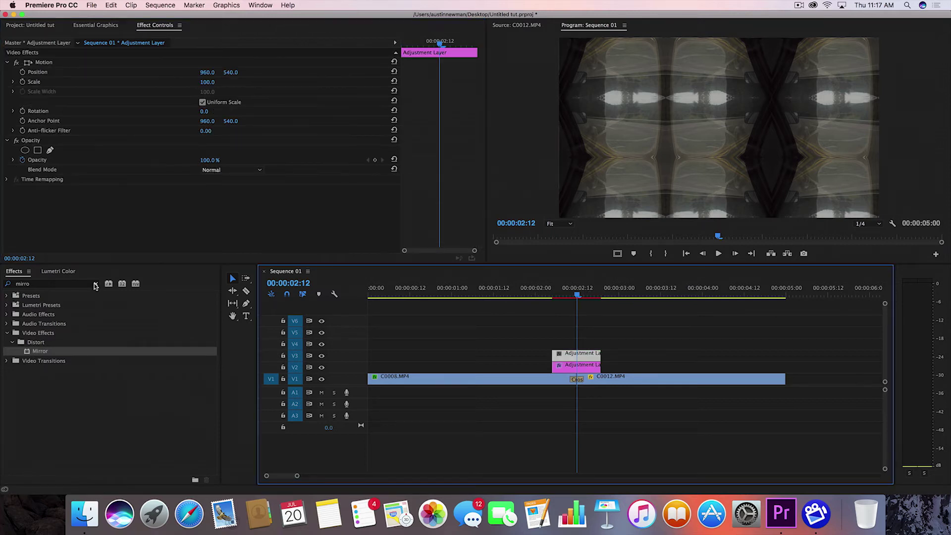
left_click(95, 284)
type("trans")
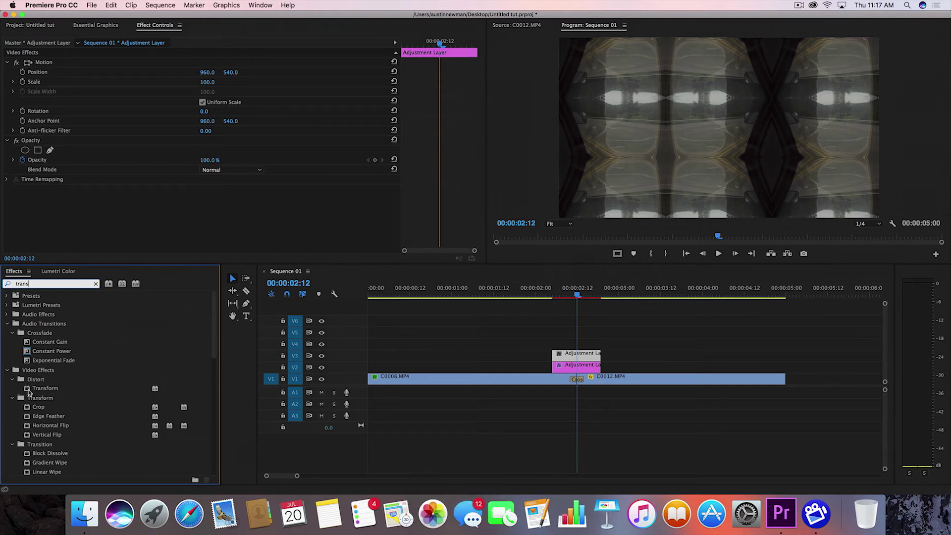
left_click_drag(28, 392, 580, 365)
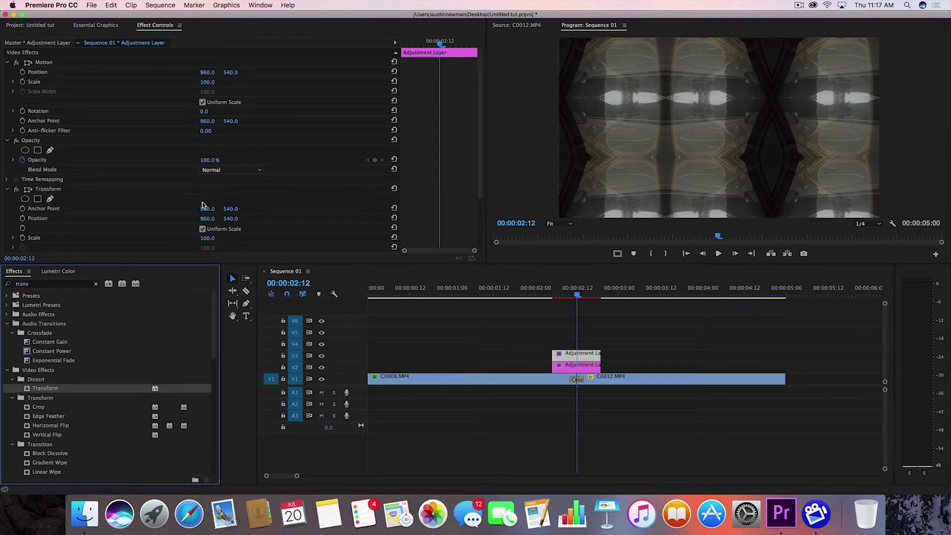
scroll(141, 222, "down", 5)
left_click(208, 182)
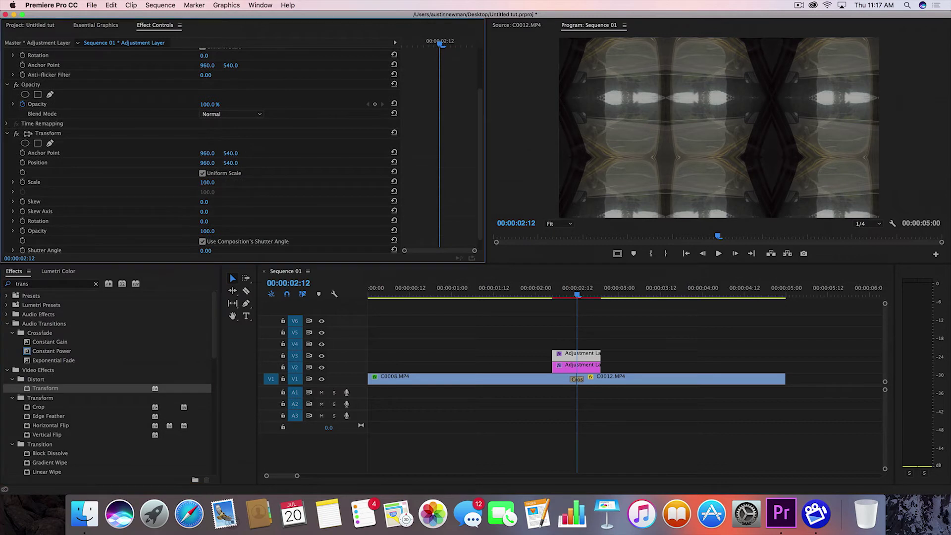
type("300")
key("Return")
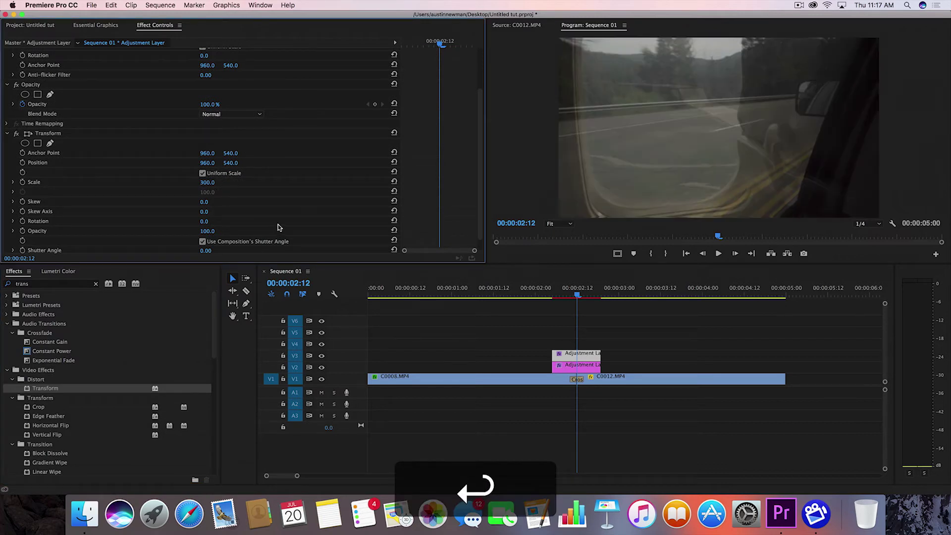
Step: Give the Transform a custom Shutter Angle of 300
scroll(151, 188, "down", 1)
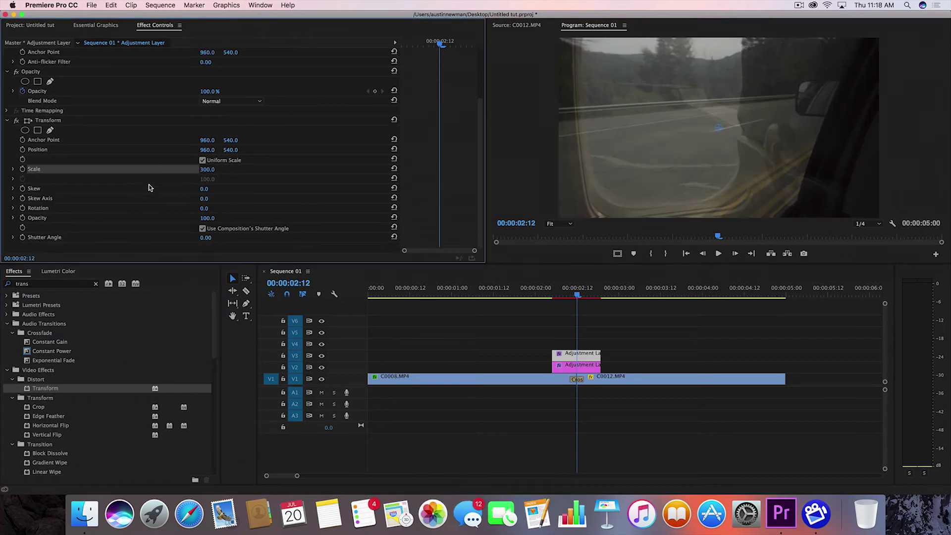
left_click(205, 238)
type("300")
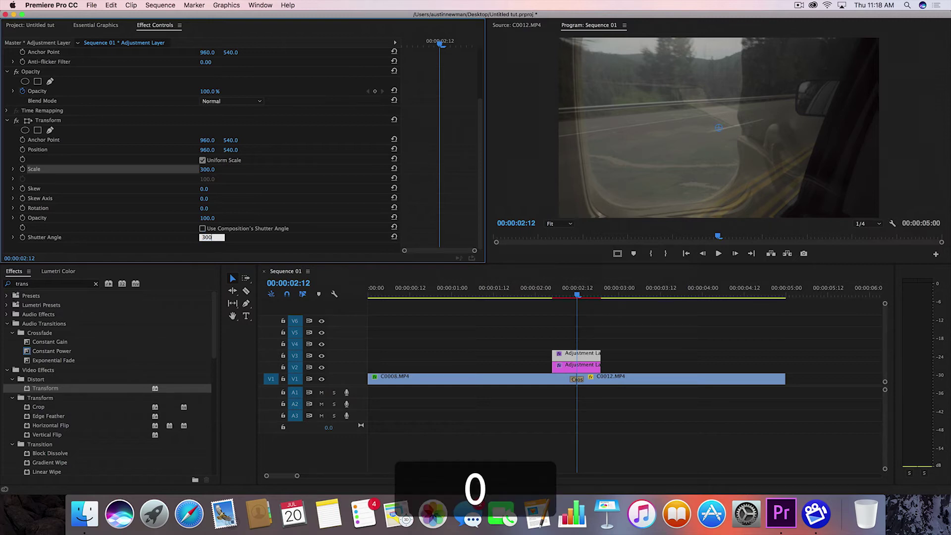
key("Return")
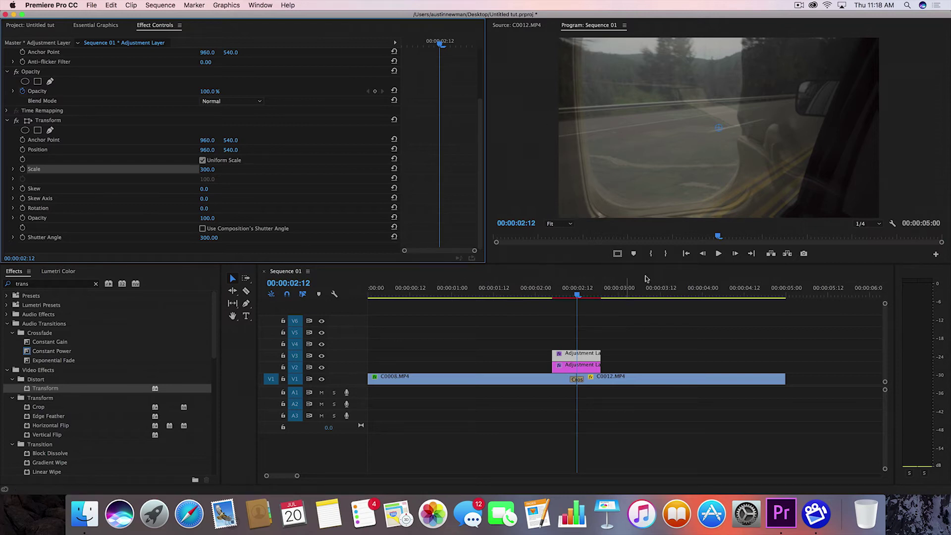
left_click(686, 253)
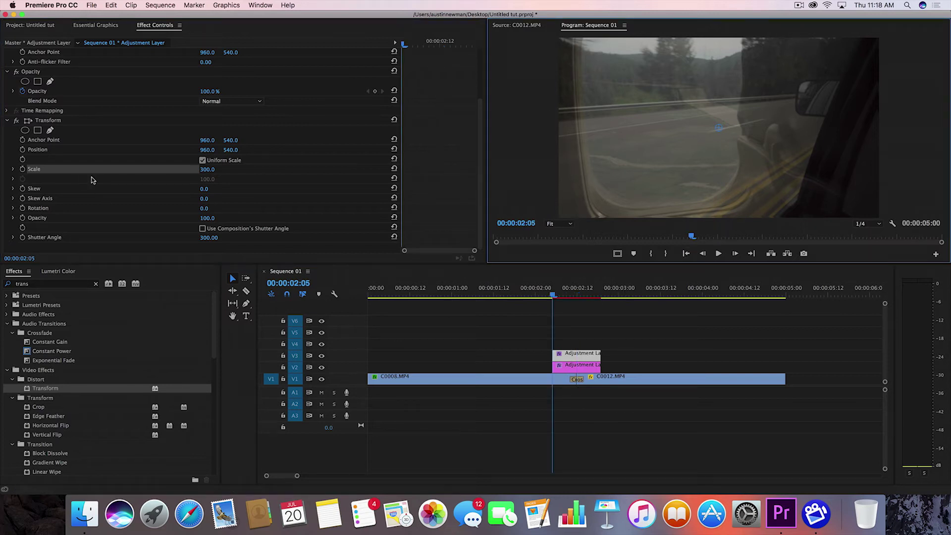
Step: Keyframe Transform Rotation from 0 at the layer's start to 360 at its end
left_click(22, 208)
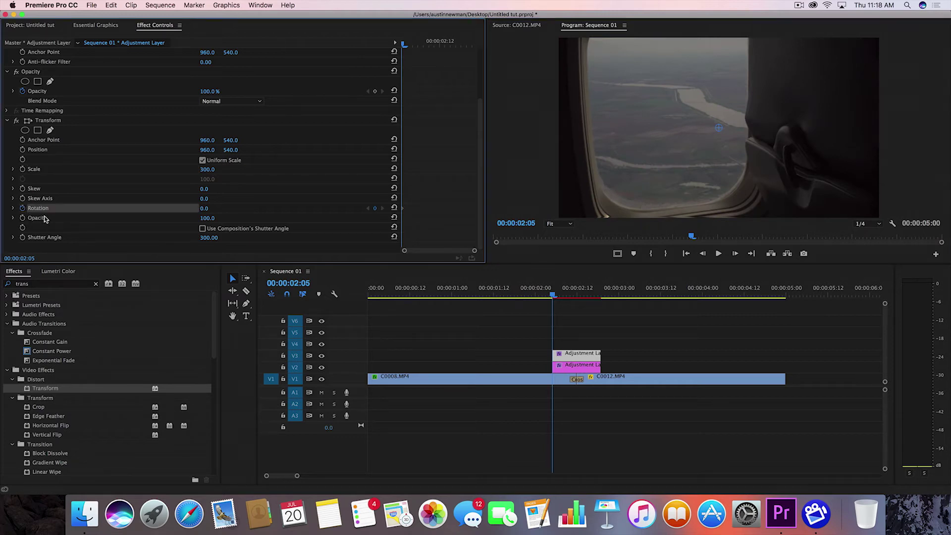
left_click(751, 255)
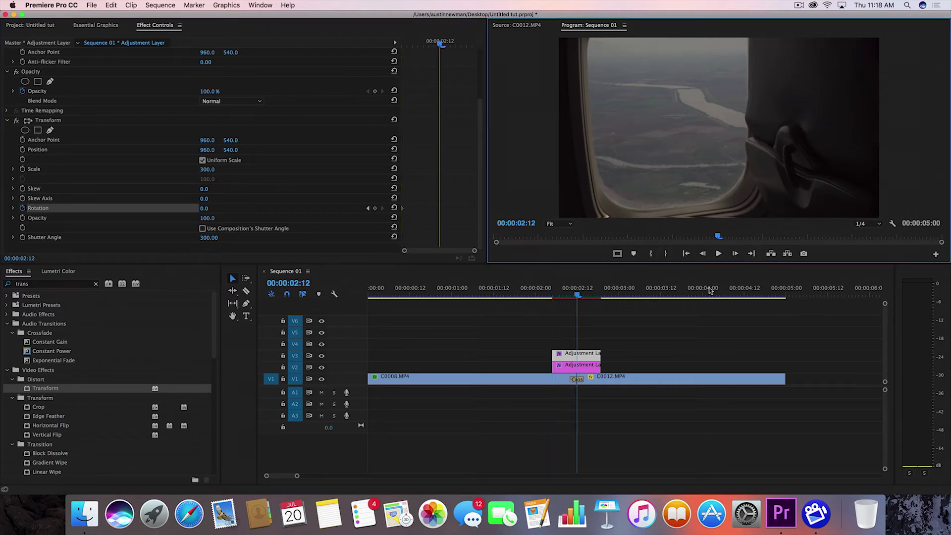
left_click(601, 292)
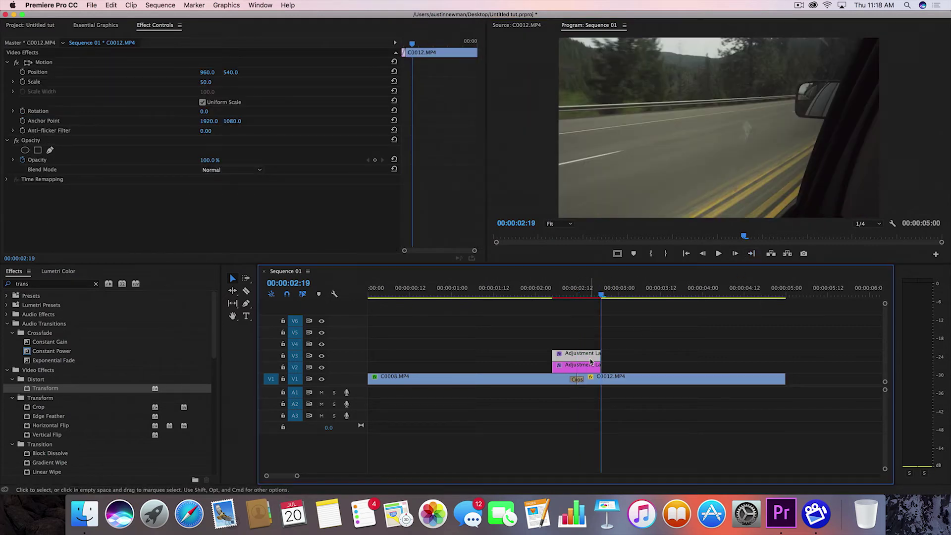
scroll(127, 204, "down", 3)
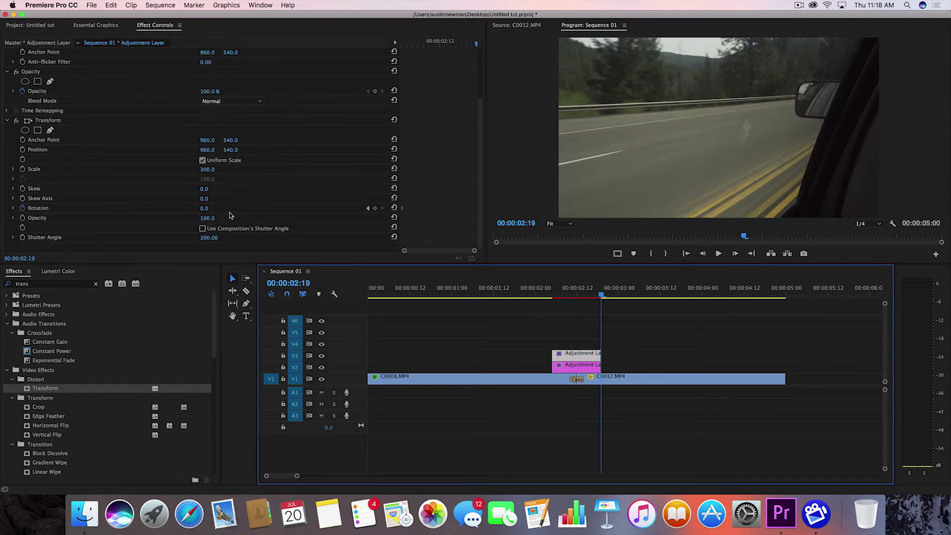
left_click(205, 209)
type("360")
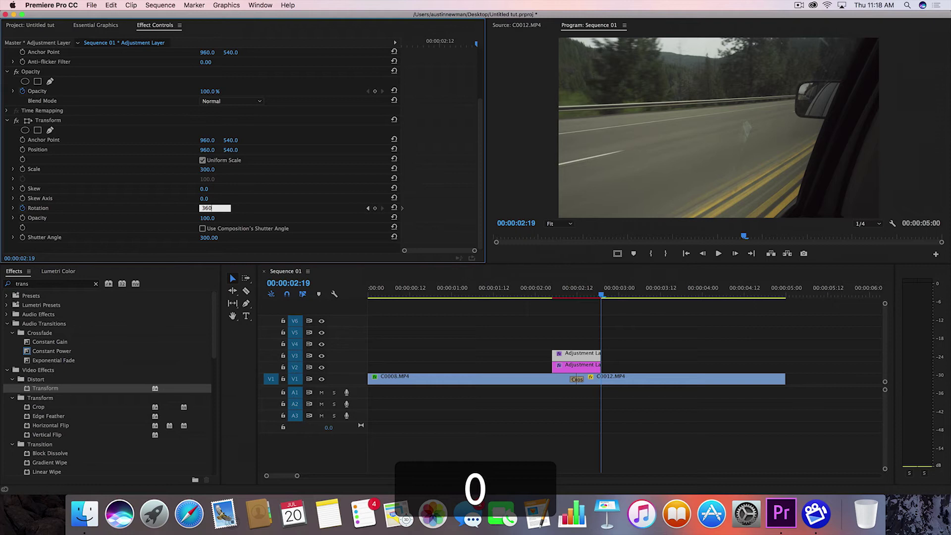
key("Return")
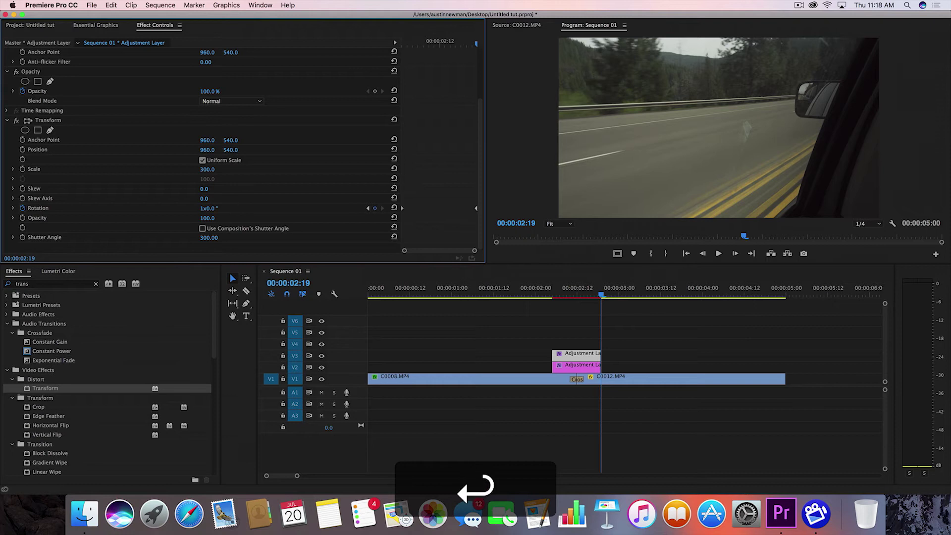
left_click(576, 298)
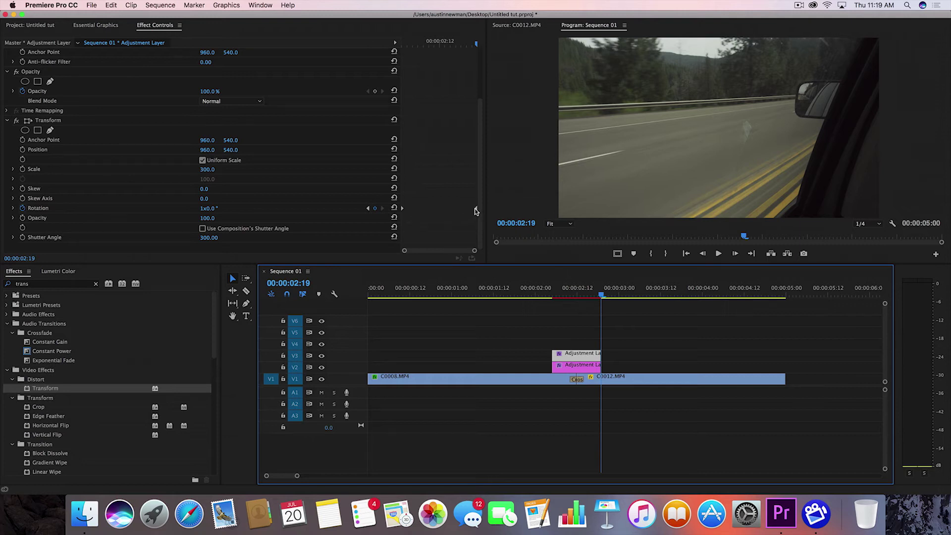
Step: Apply Ease In to the end rotation keyframe and Ease Out to the start, then preview
right_click(476, 210)
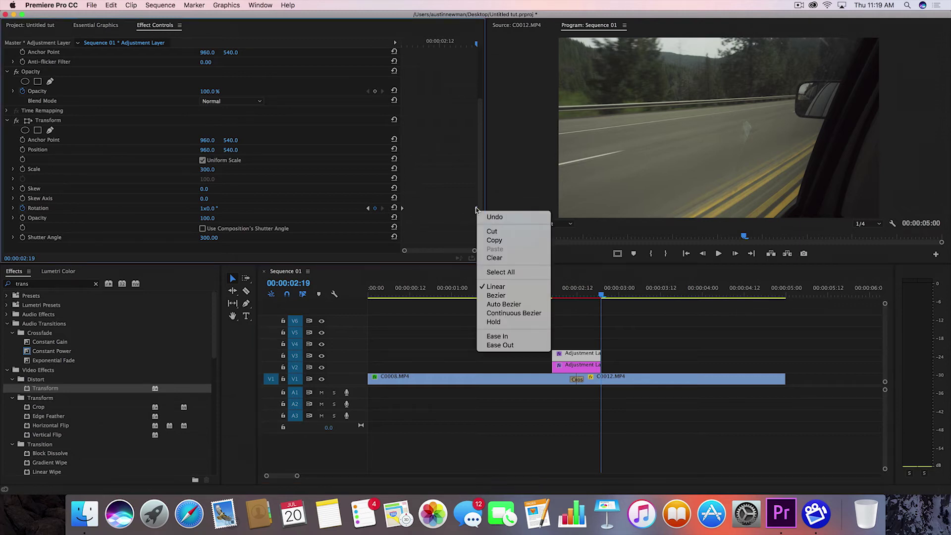
left_click(509, 338)
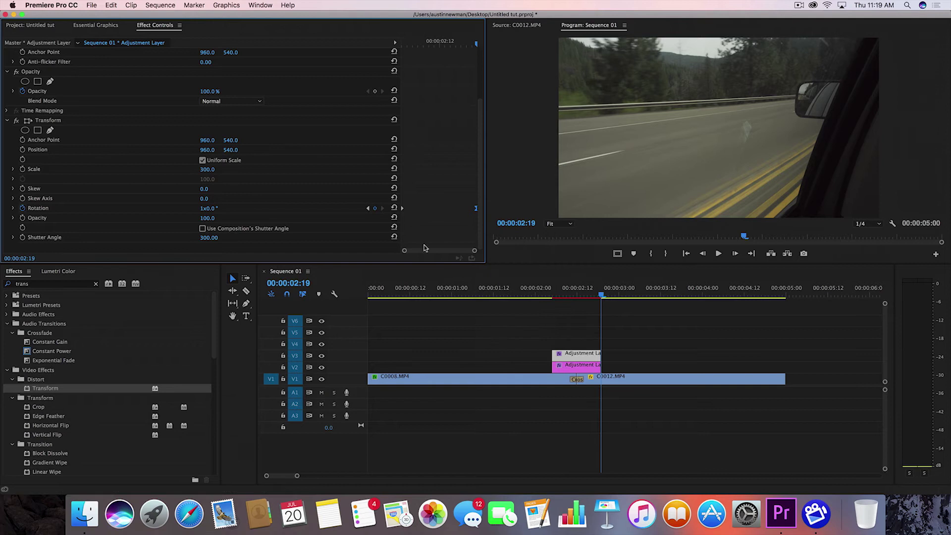
right_click(402, 208)
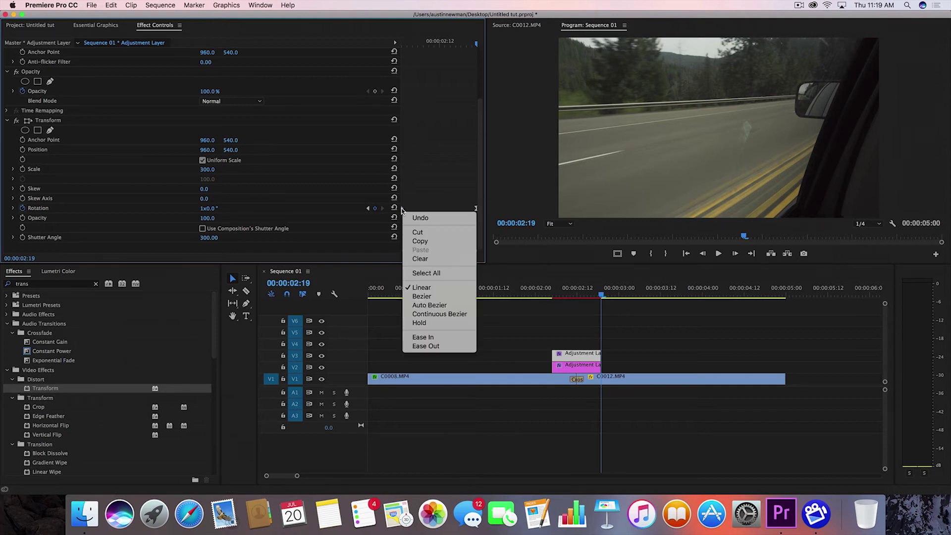
left_click(443, 346)
left_click(498, 292)
key("space")
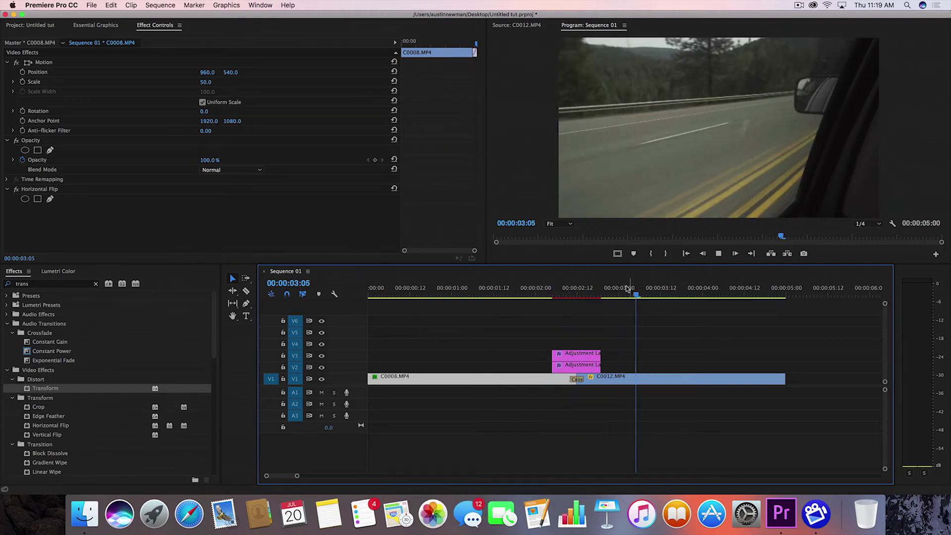
key("space")
Step: Razor-cut the road clip C0012 at the adjustment layer's end
left_click(579, 296)
left_click(576, 354)
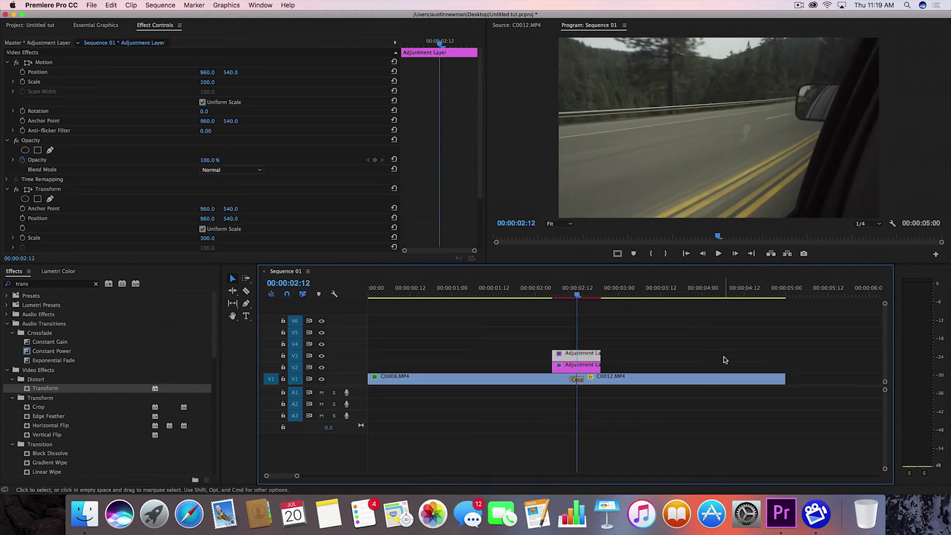
left_click(590, 404)
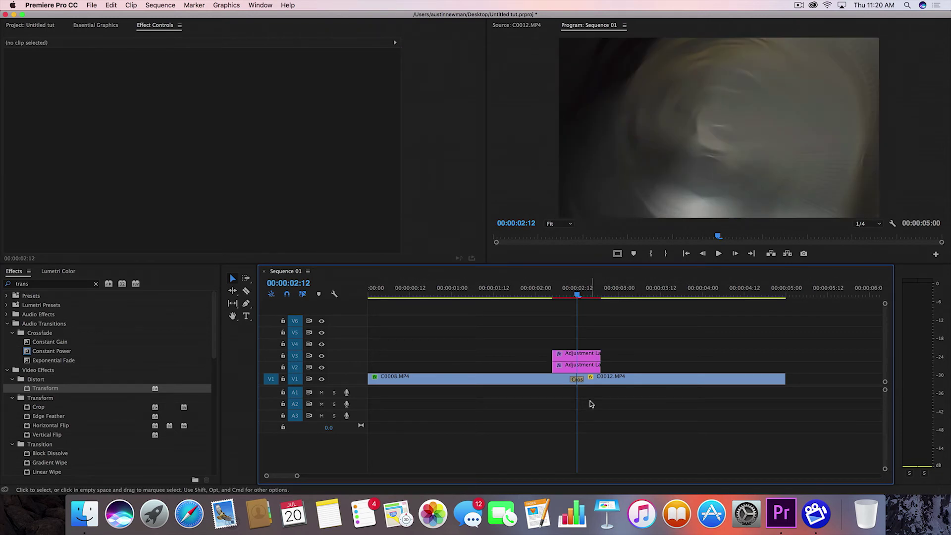
key("c")
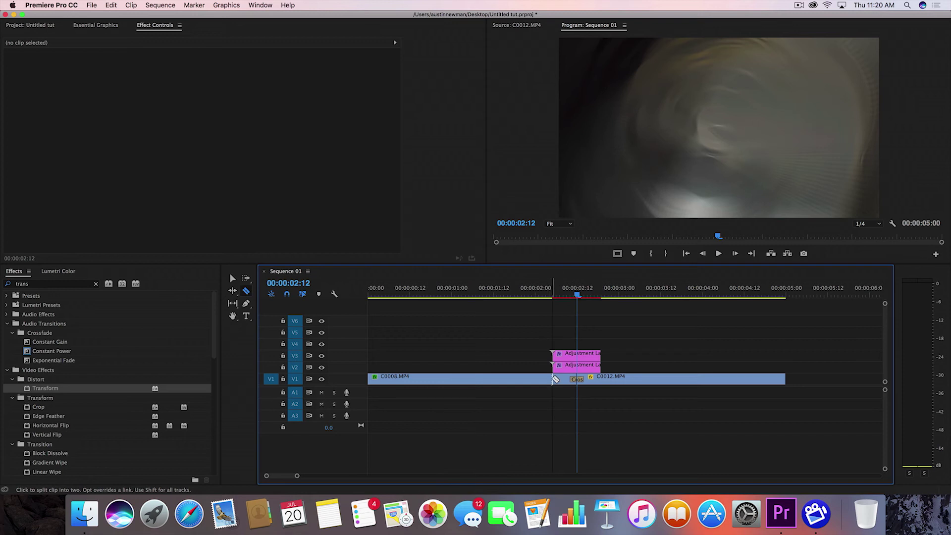
left_click(601, 379)
key("v")
Step: Nest the clip pieces under the layers as 'new 2' and move the adjustment layers to V5–V6
left_click_drag(583, 402, 562, 378)
right_click(562, 377)
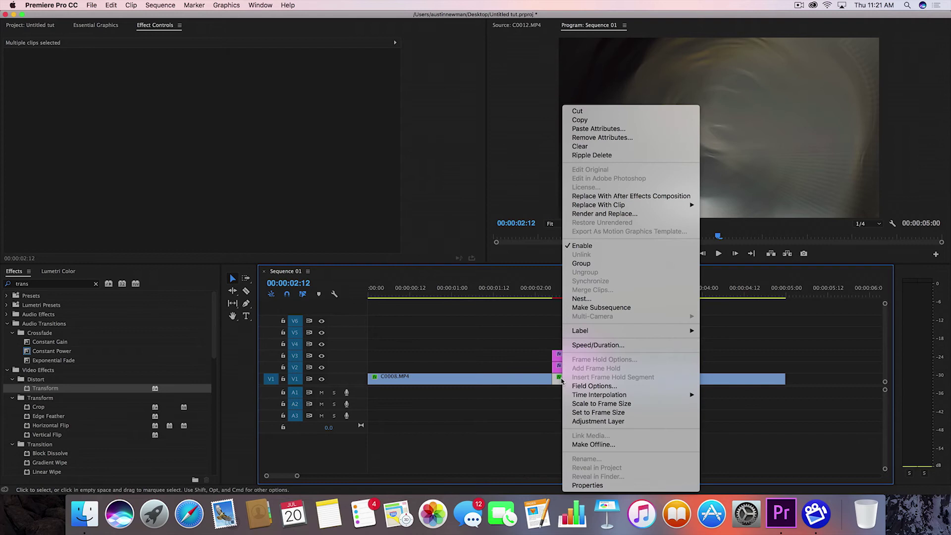
left_click(590, 300)
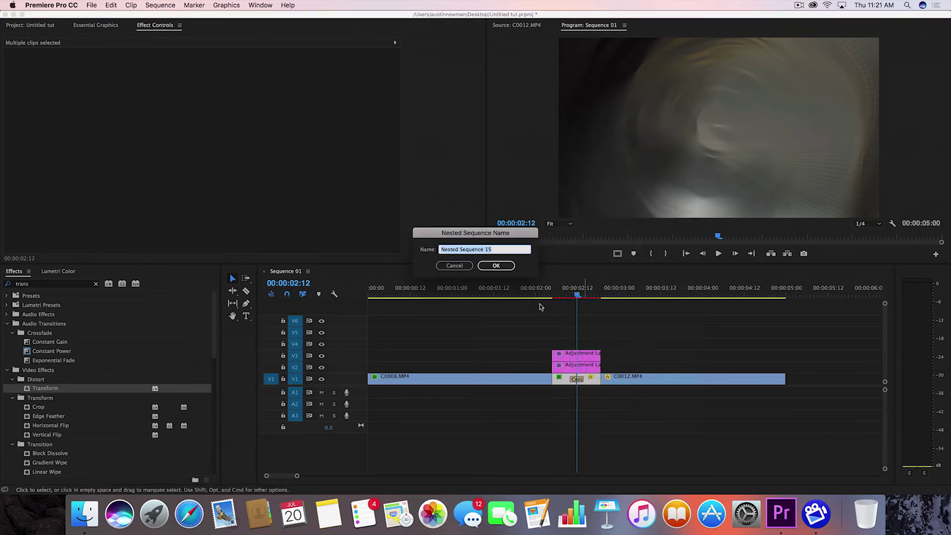
type("new")
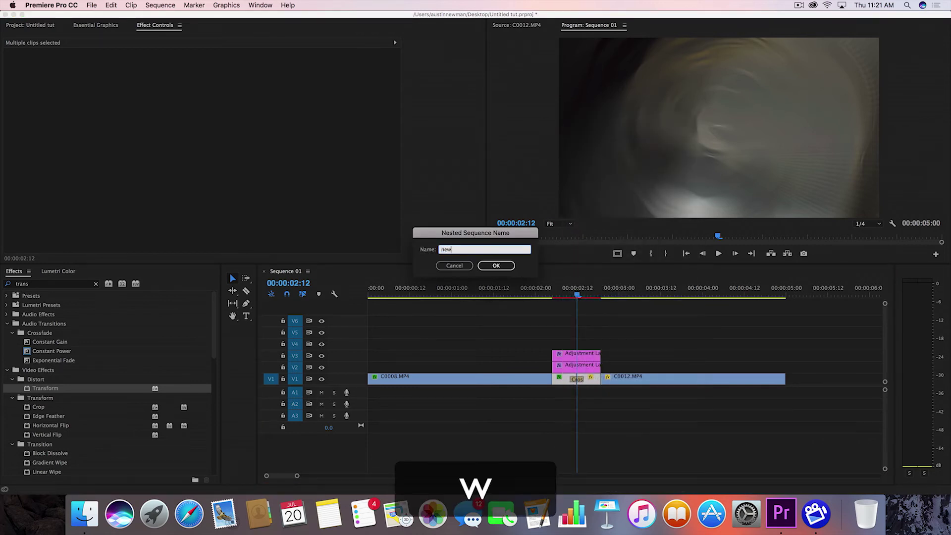
type(" 2")
key("Return")
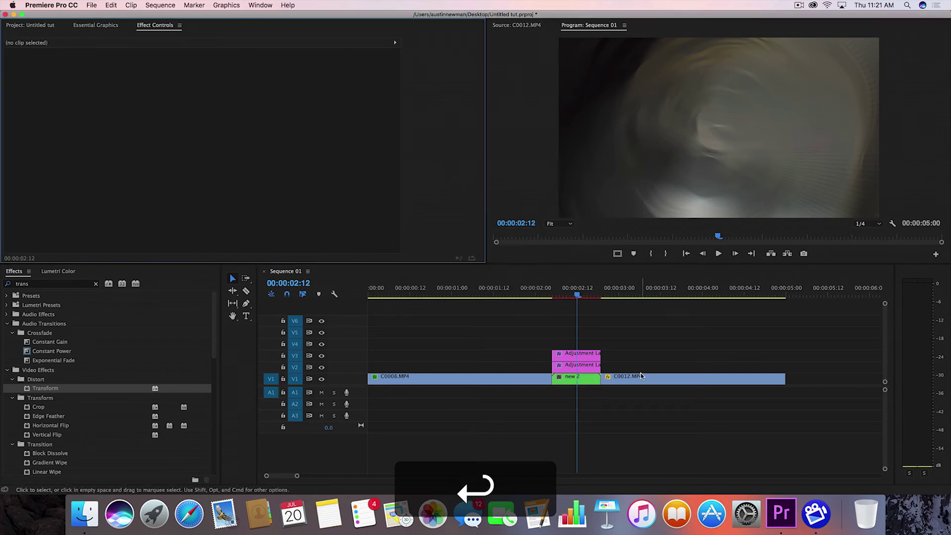
left_click_drag(561, 319, 589, 336)
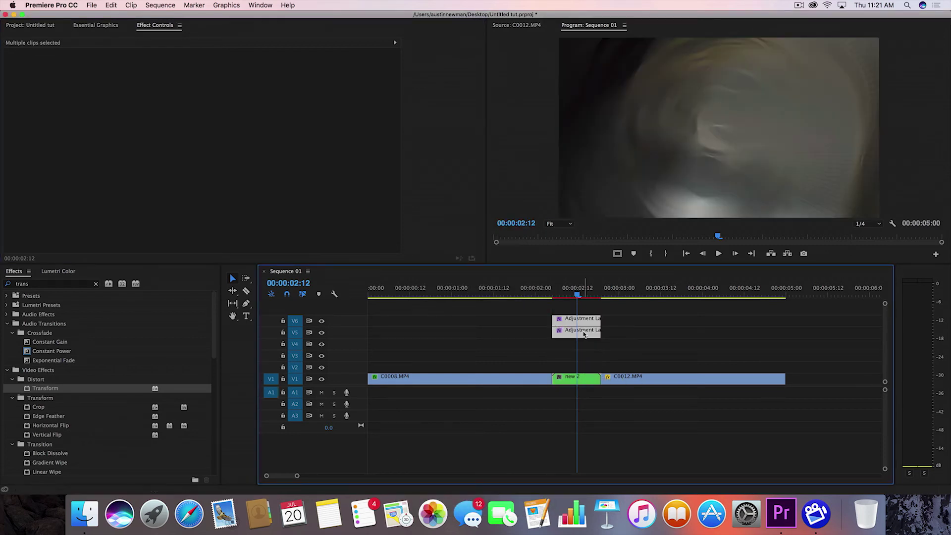
left_click(582, 378)
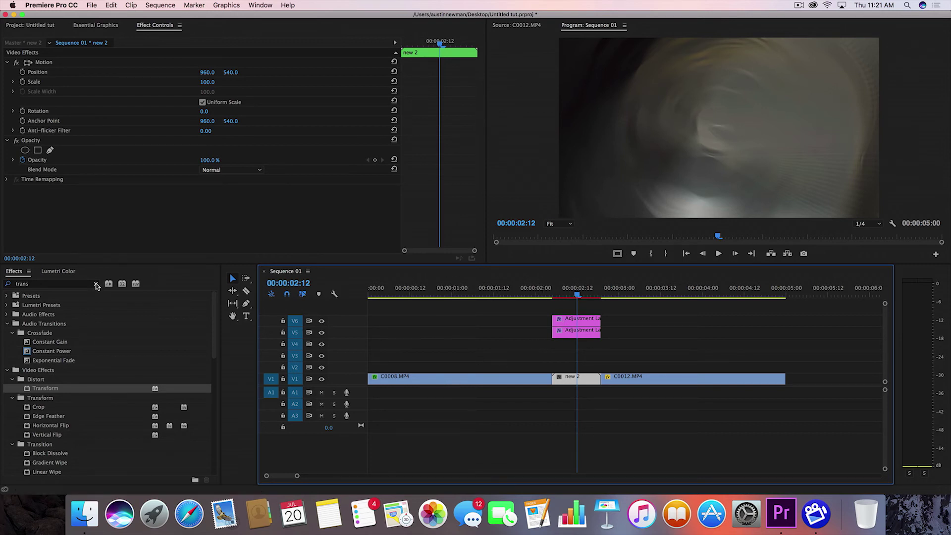
Step: Apply Color Balance (RGB) to the new 2 nested clip
left_click(96, 286)
left_click(76, 284)
type("rgb")
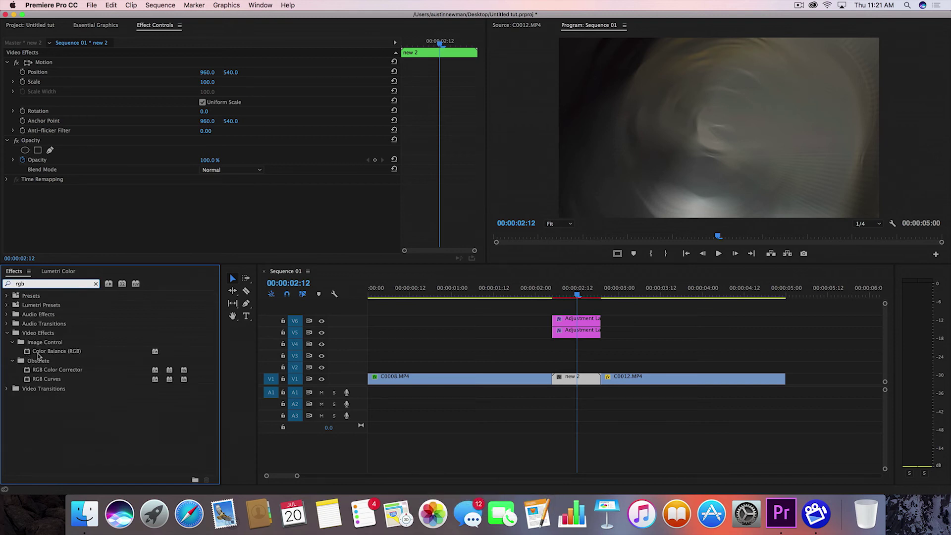
left_click_drag(27, 353, 573, 377)
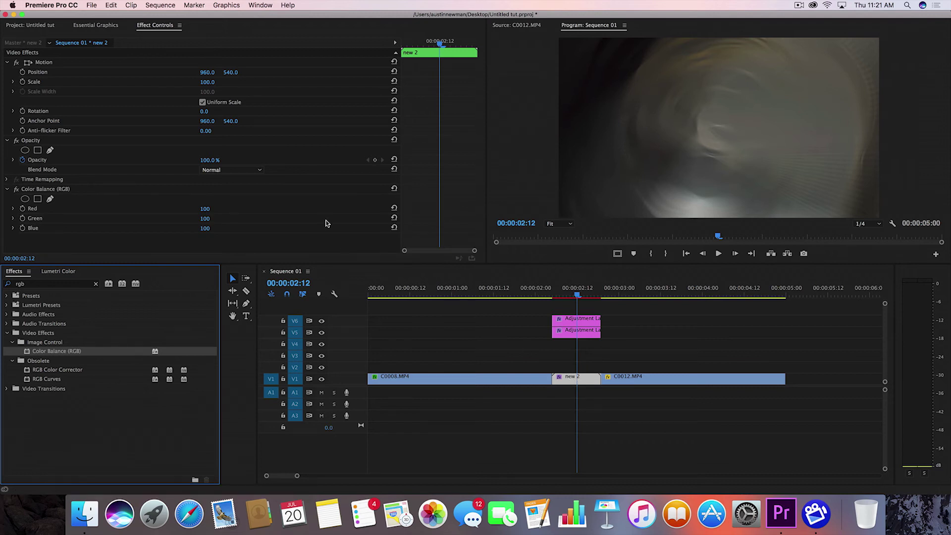
Step: Set new 2's blend mode to Linear Dodge (Add), Green to 0, and duplicate it upward
left_click(254, 174)
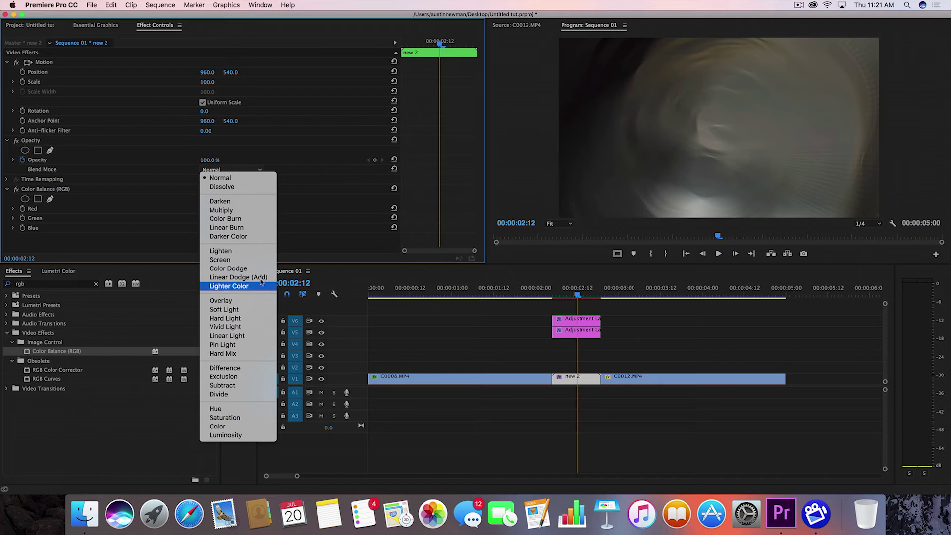
left_click(259, 277)
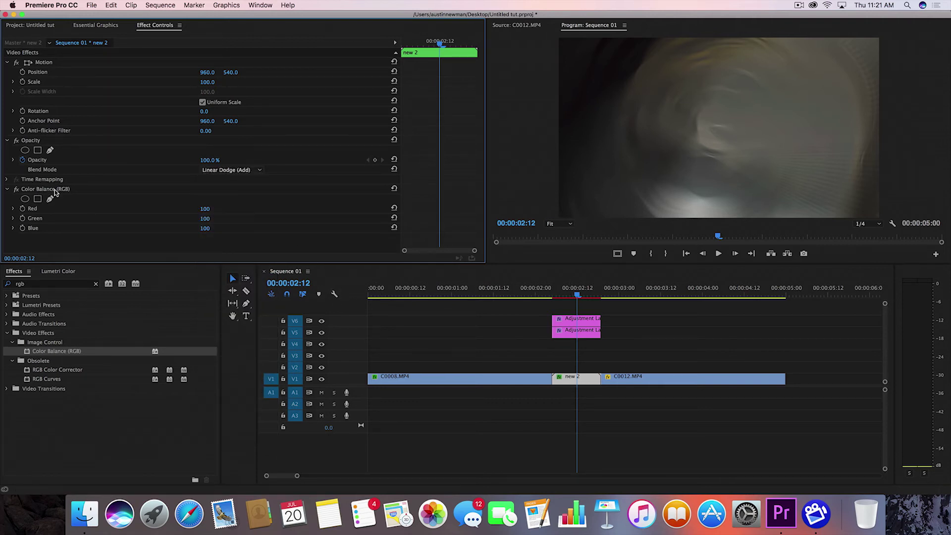
left_click_drag(204, 218, 164, 219)
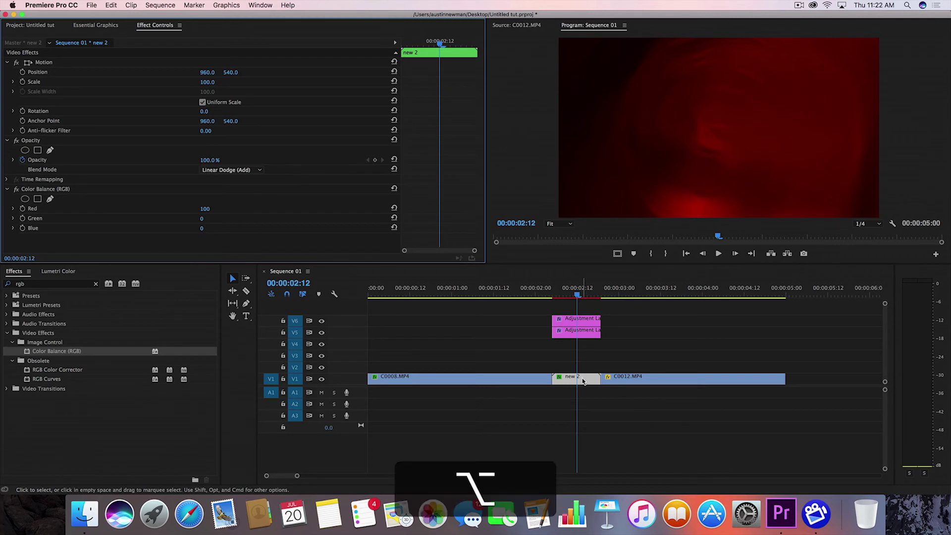
mouse_move(583, 380)
left_mouse_down()
mouse_move(585, 352)
mouse_move(591, 385)
mouse_move(596, 371)
left_mouse_up()
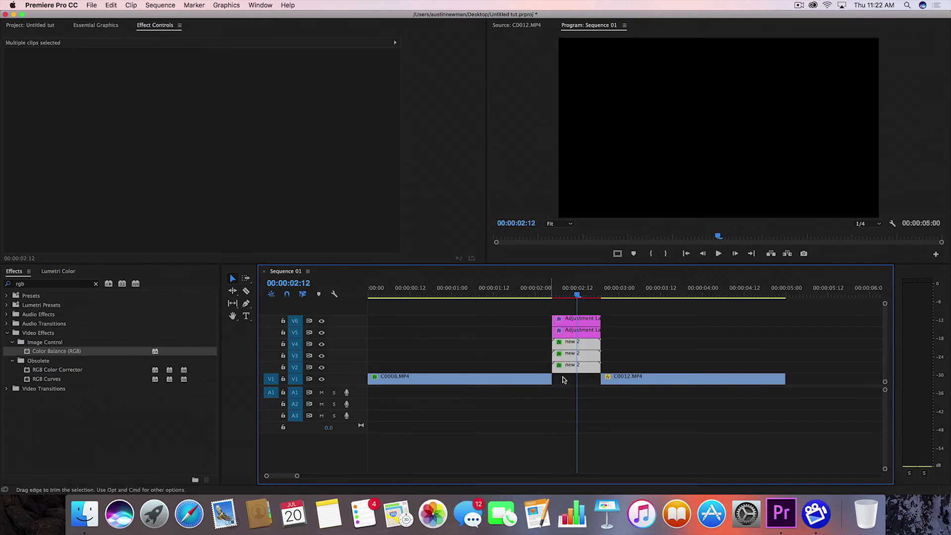
Step: Deselect everything, then select the V4 copy of new 2
left_click(618, 351)
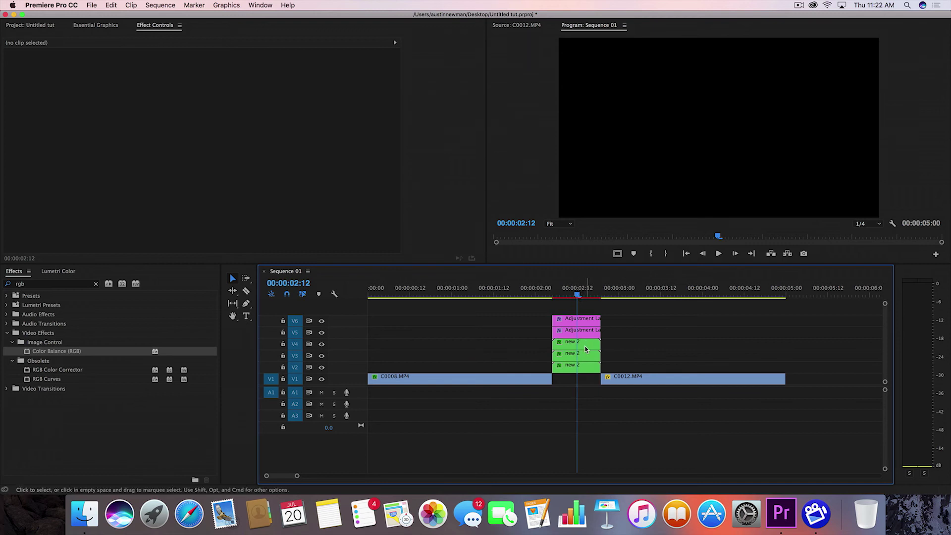
left_click(580, 343)
scroll(571, 416, "right", 1)
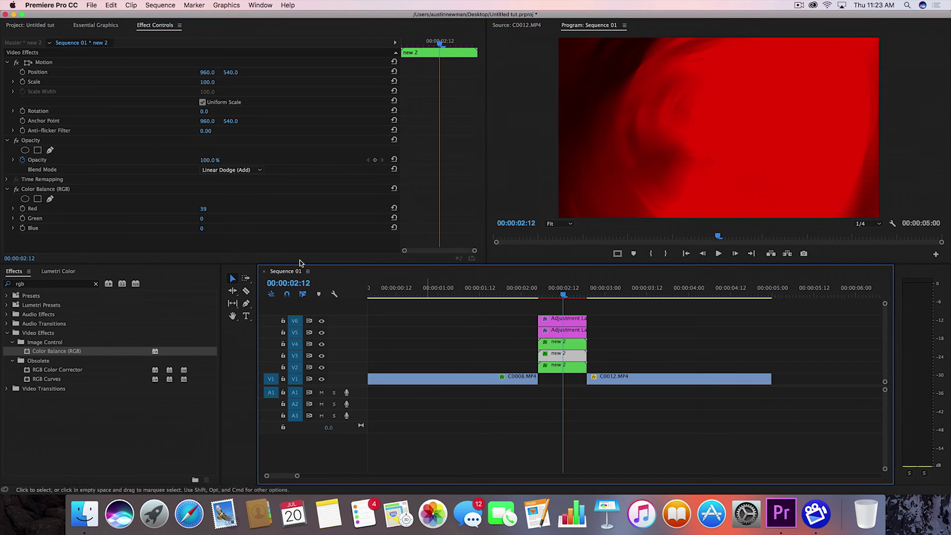
Step: Set the V3 new 2 copy's Color Balance (RGB) to Red 0 and Green 100
left_click(204, 209)
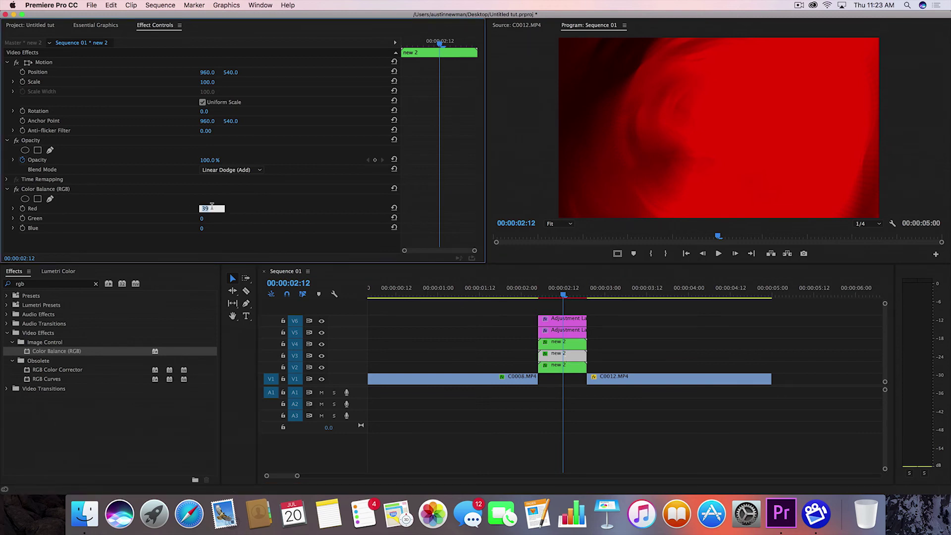
type("0")
key("Return")
left_click(206, 220)
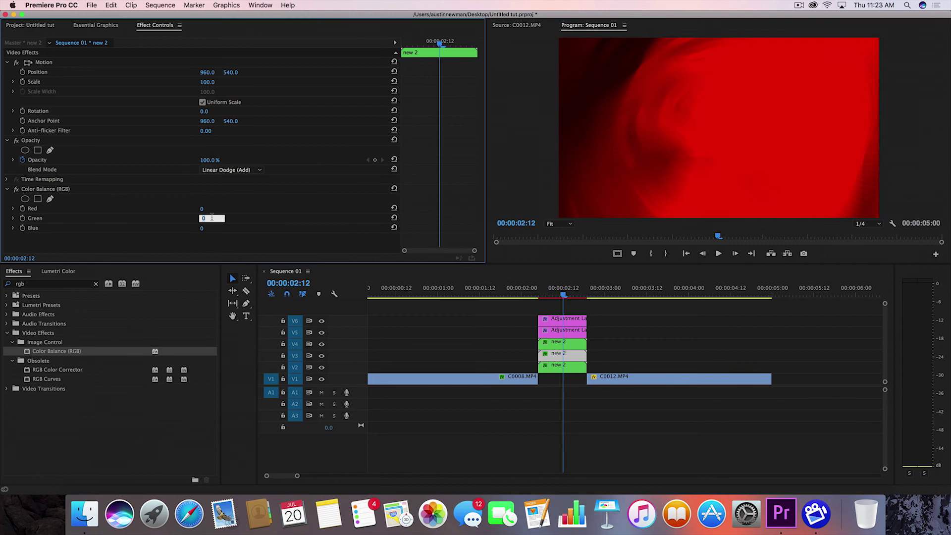
type("100")
key("Return")
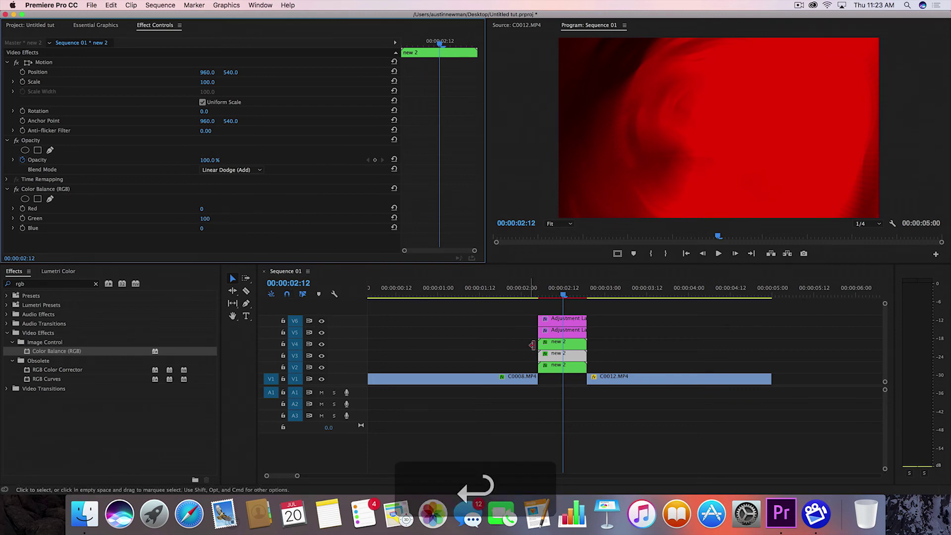
Step: Set the V2 new 2 copy's Color Balance (RGB) to Red 0 and Blue 100
left_click(567, 370)
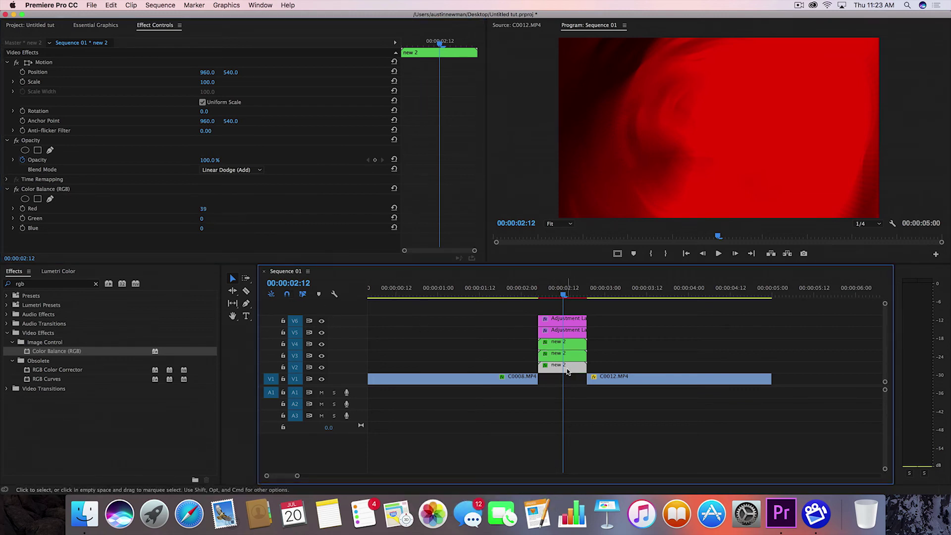
left_click_drag(208, 211, 193, 211)
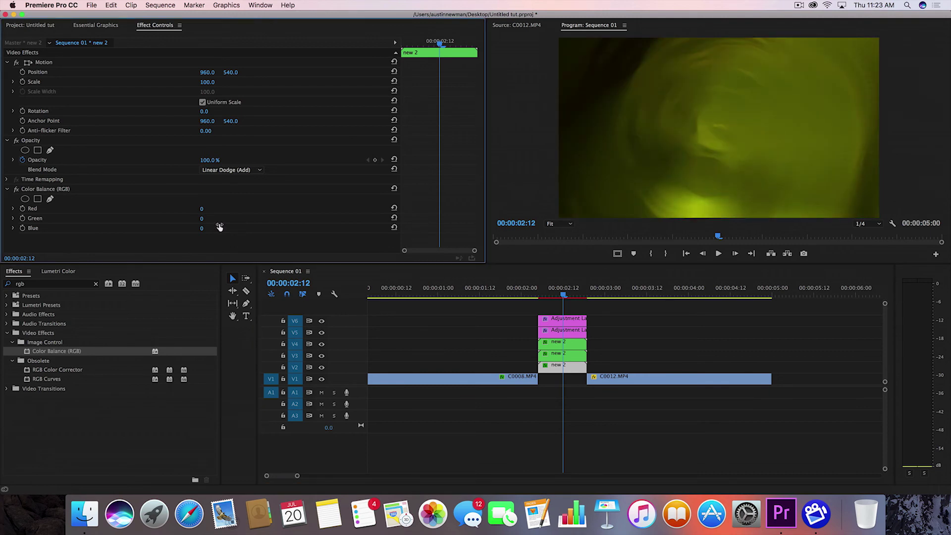
left_click(203, 228)
type("100")
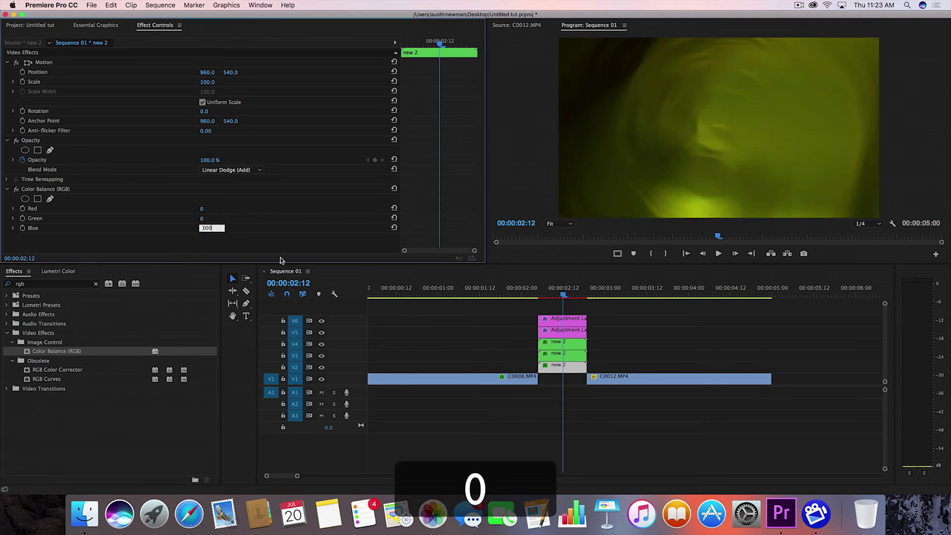
key("Return")
Step: Play back the transition from just before the cut
left_click(524, 294)
key("space")
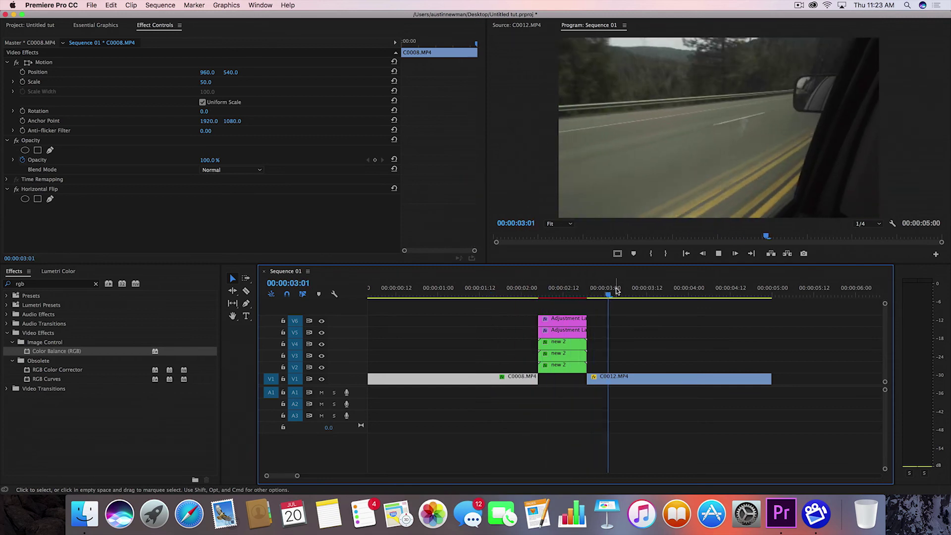
key("space")
Step: Zoom the timeline in around the transition start and check the top red copy
left_click(559, 289)
left_click(565, 319)
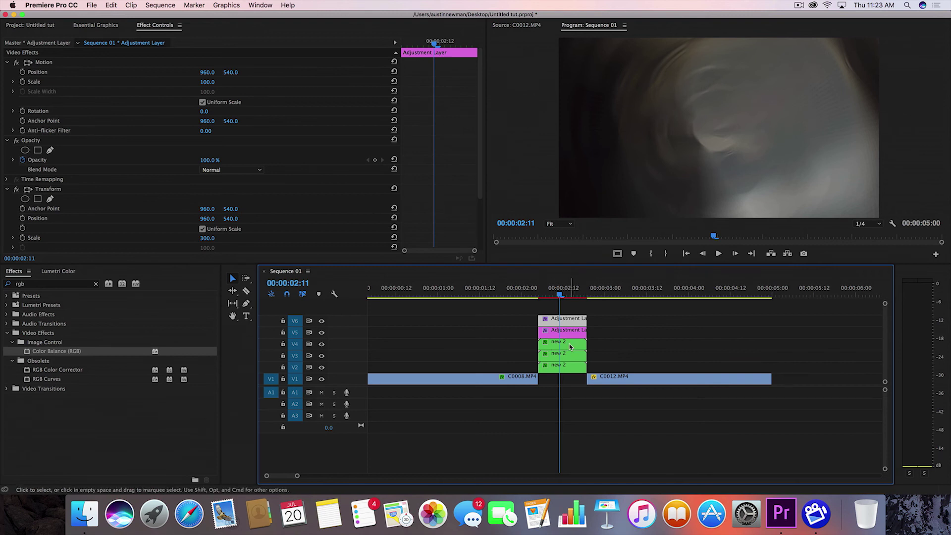
left_click(570, 355)
left_click(540, 293)
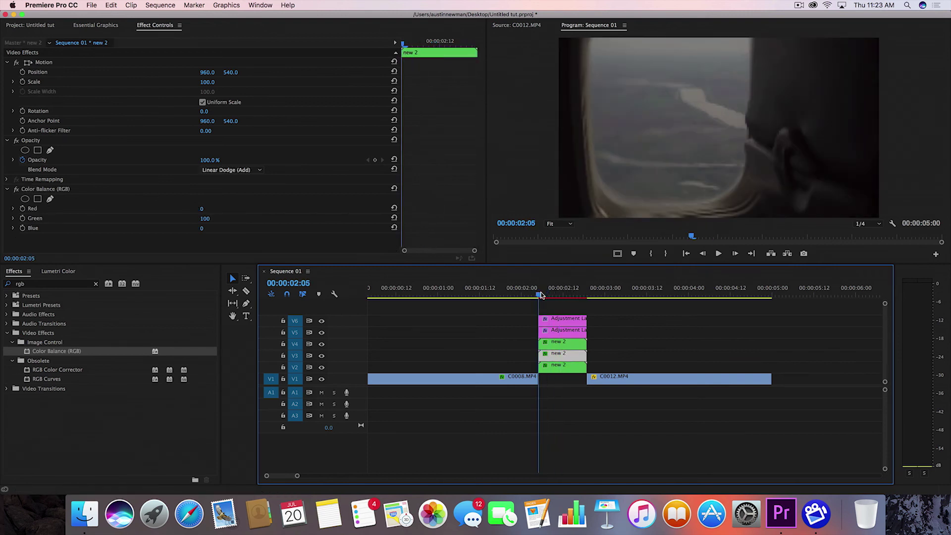
key("equal")
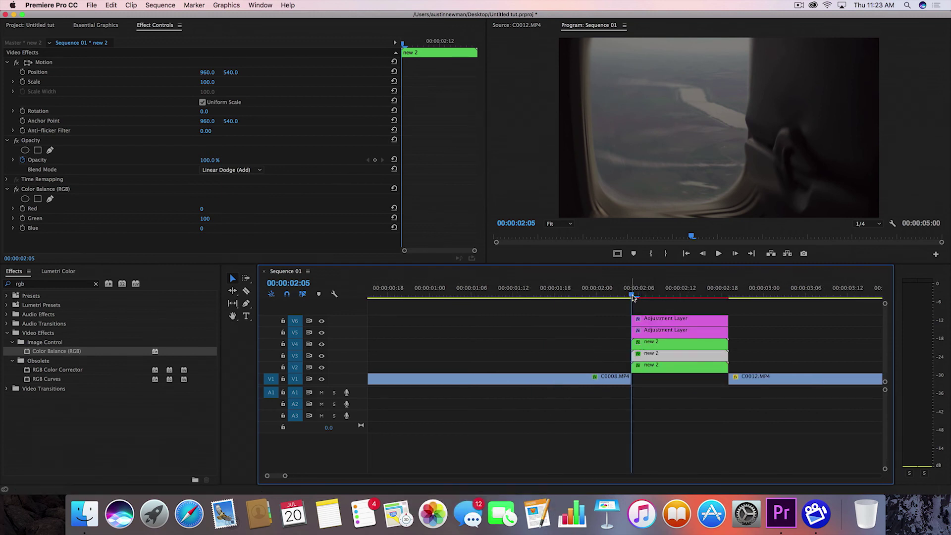
left_click(650, 346)
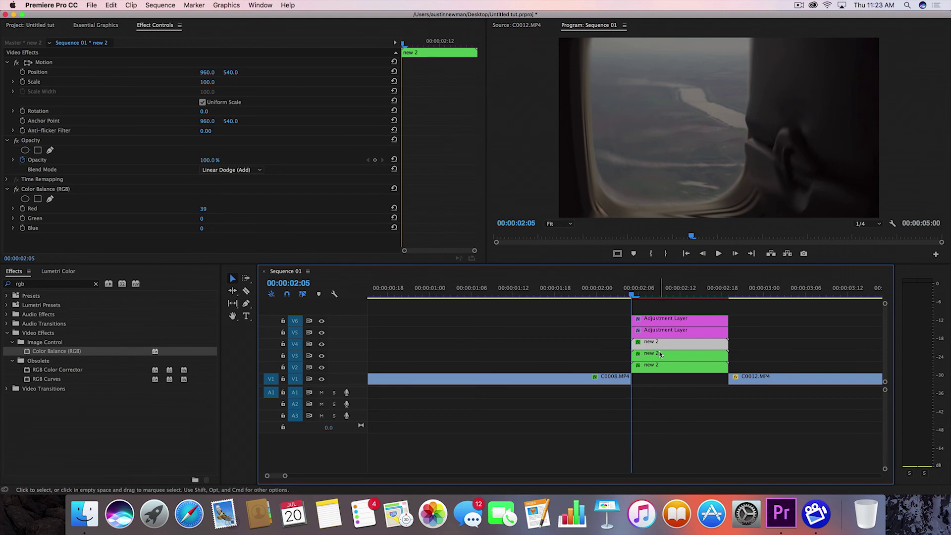
Step: Shift the green copy to start at 00:00:02:07 and the blue copy at 00:00:02:09
left_click(647, 359)
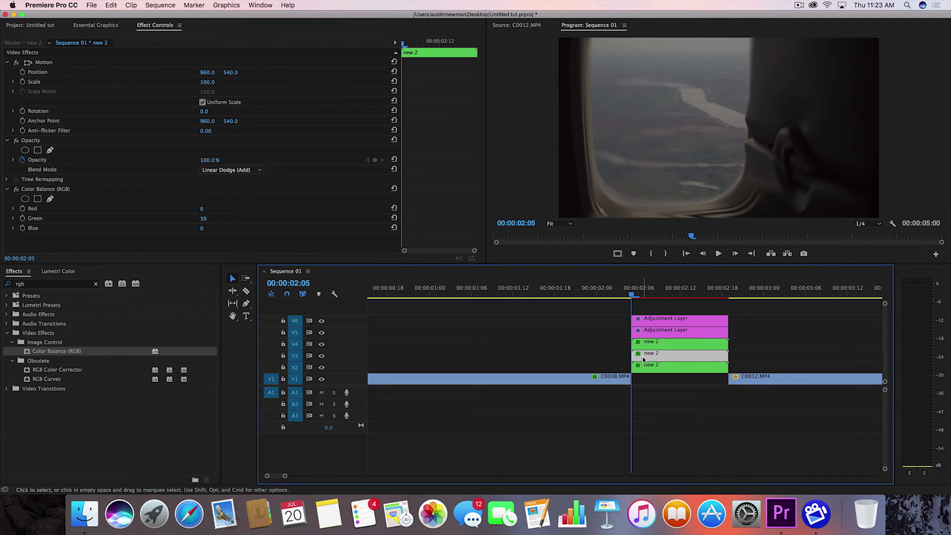
key("Right")
key("Right")
left_click_drag(644, 359, 657, 359)
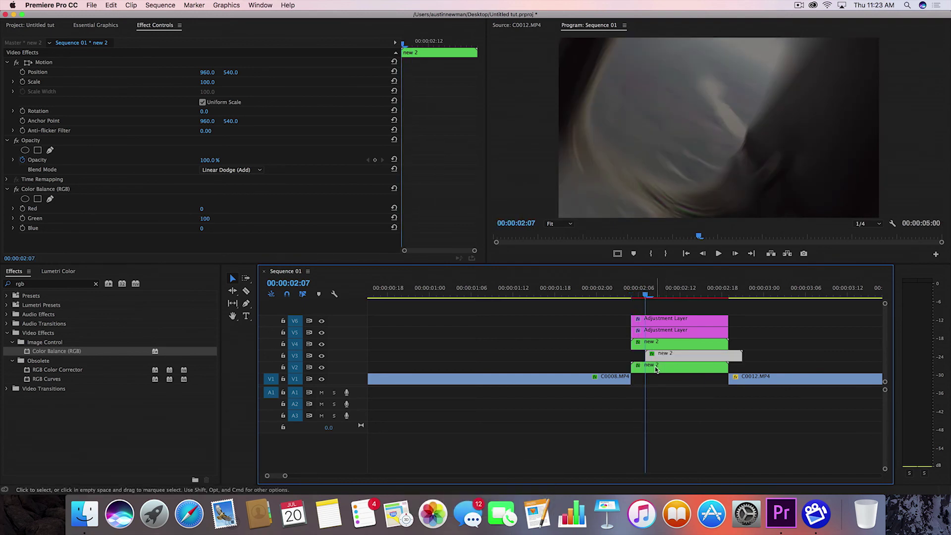
left_click(655, 367)
key("Right")
key("Right")
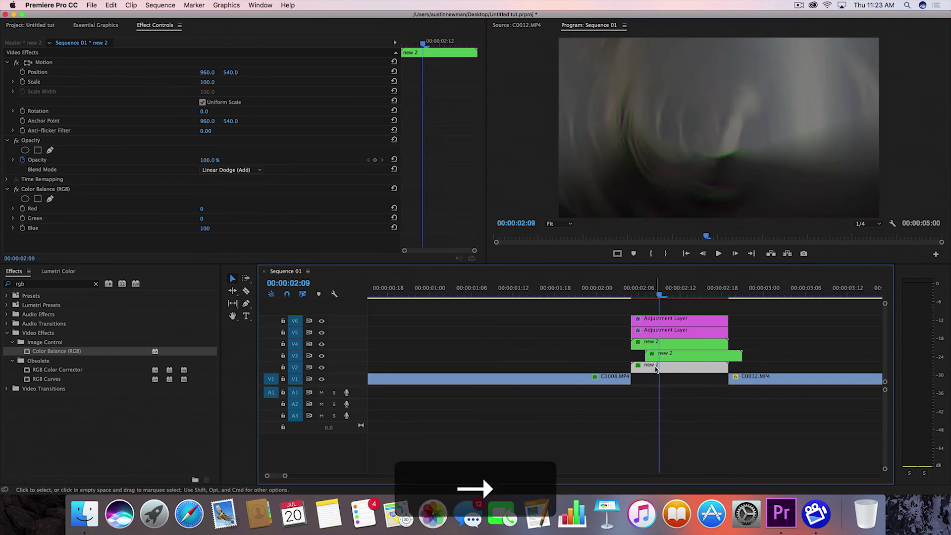
left_click_drag(668, 369, 696, 369)
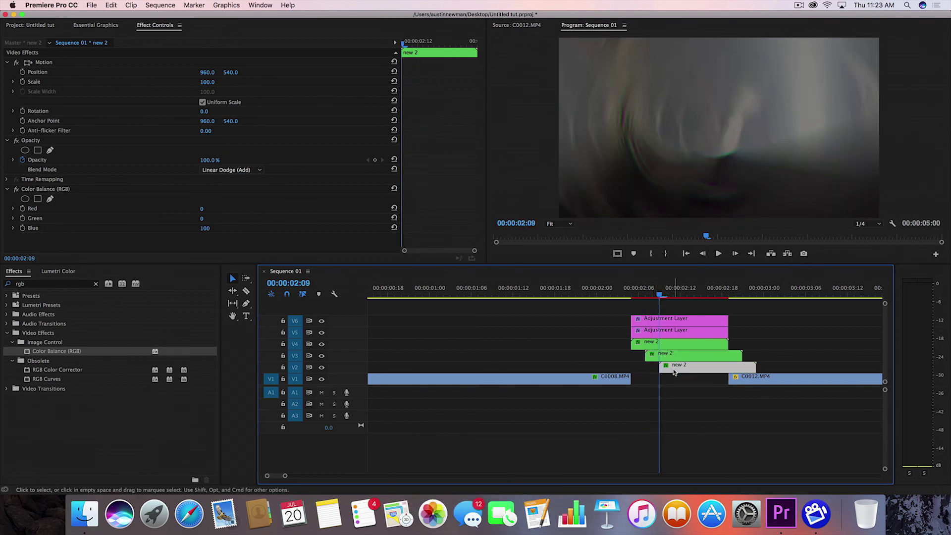
left_click(647, 377)
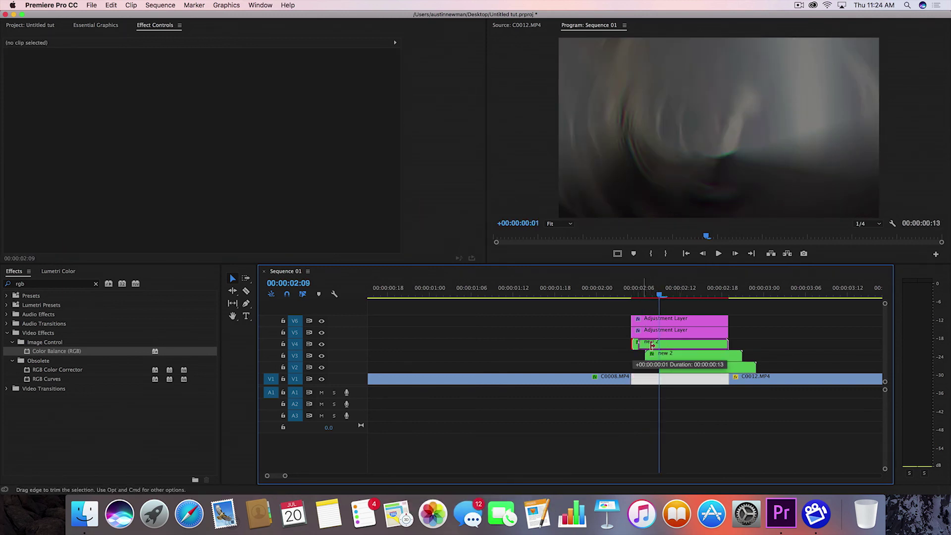
Step: Trim the red copy's start to the playhead and the red and green copies' ends to 00:00:02:15
left_click_drag(632, 346, 659, 378)
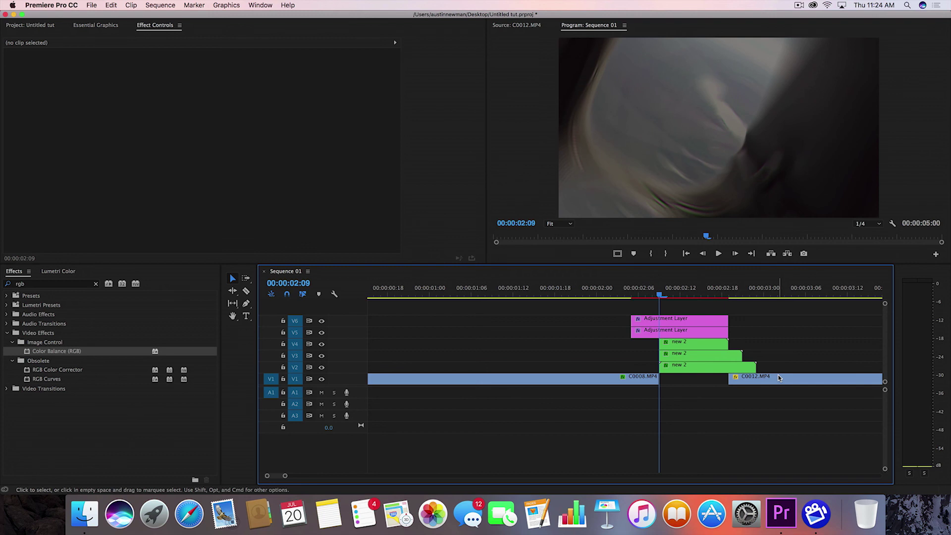
left_click(722, 294)
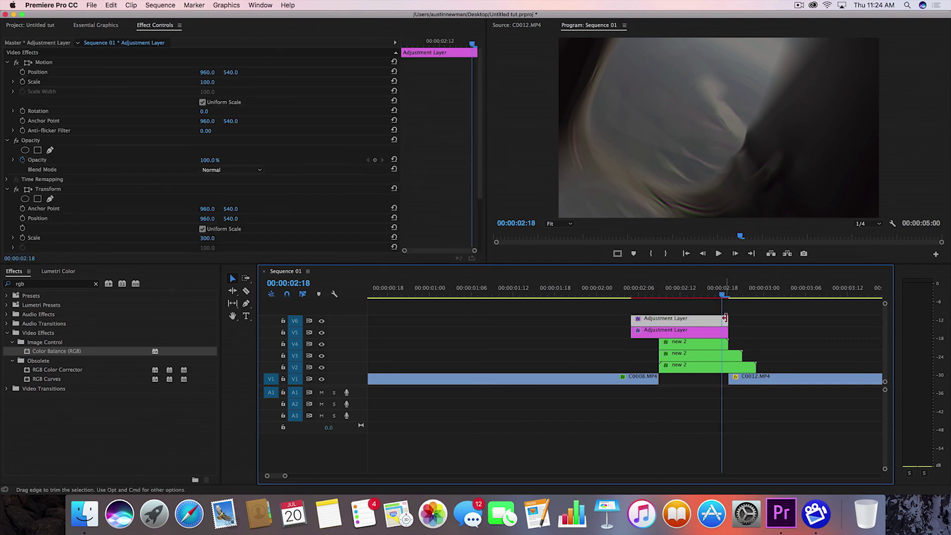
left_click_drag(694, 294, 724, 290)
left_click_drag(726, 344, 718, 365)
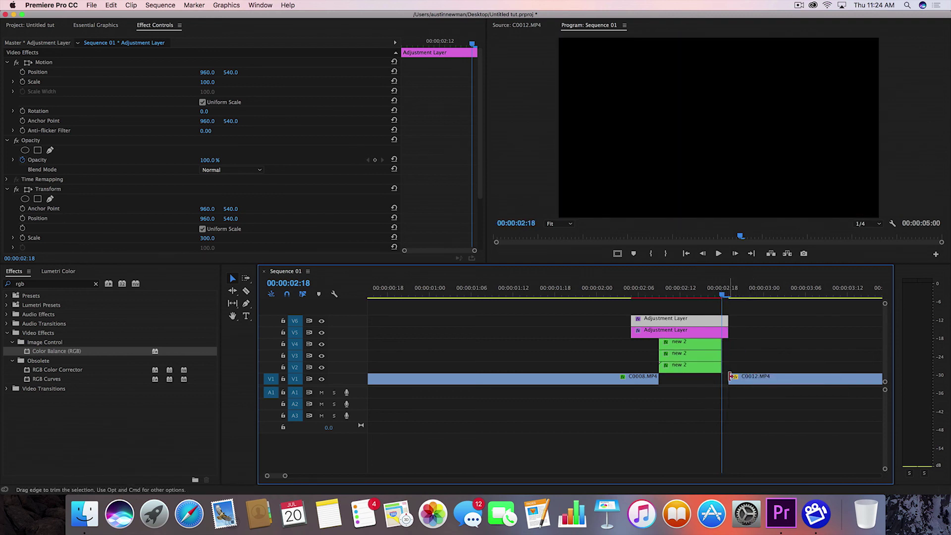
Step: Extend C0012.MP4 back to meet the copies and play the trimmed transition
left_click_drag(732, 376, 724, 377)
left_click(555, 290)
key("space")
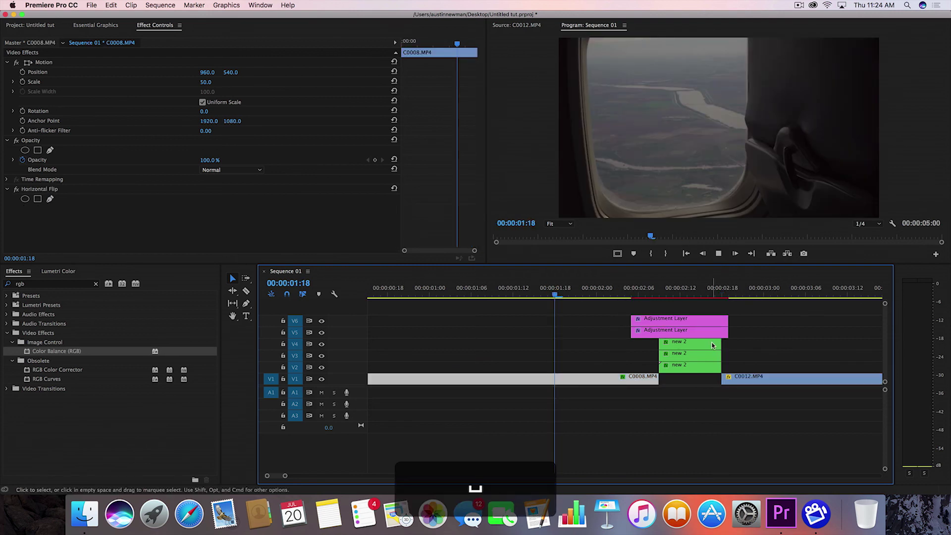
left_click(563, 288)
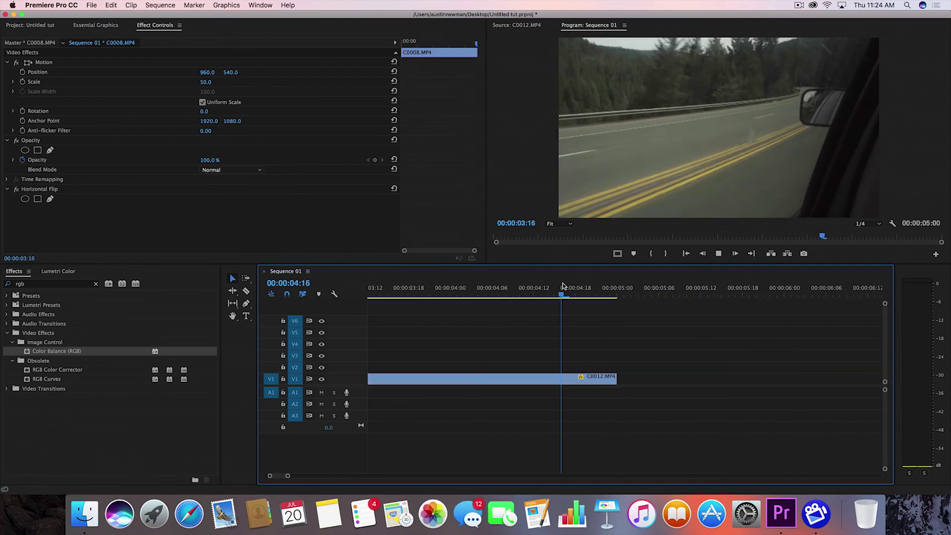
key("space")
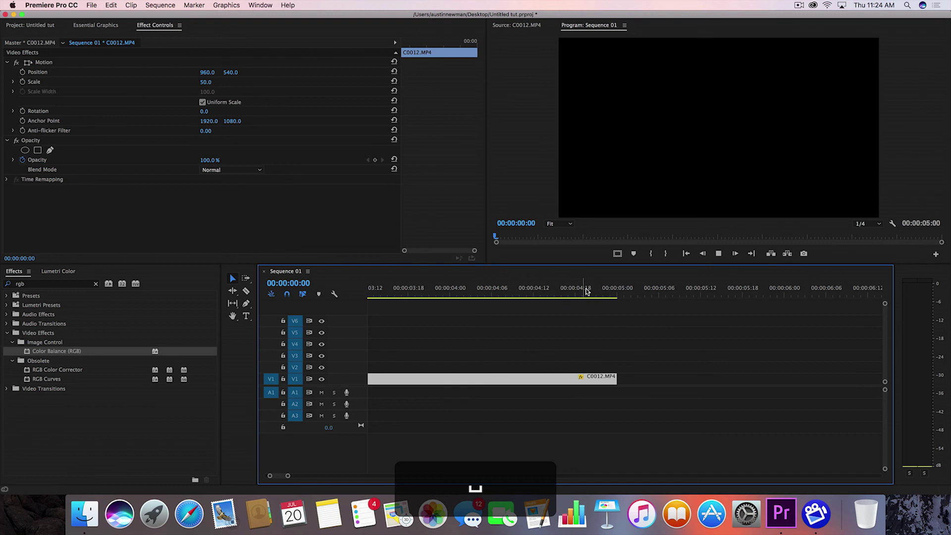
key("space")
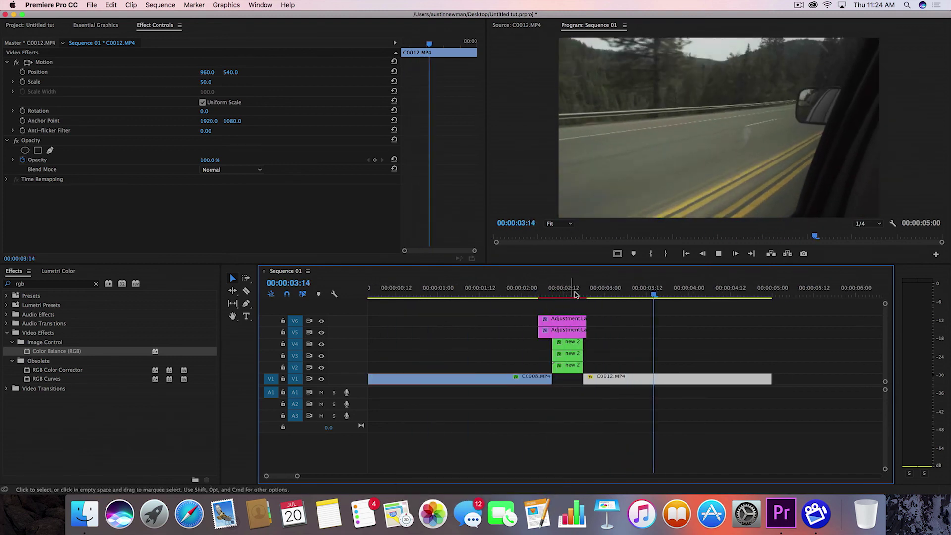
key("space")
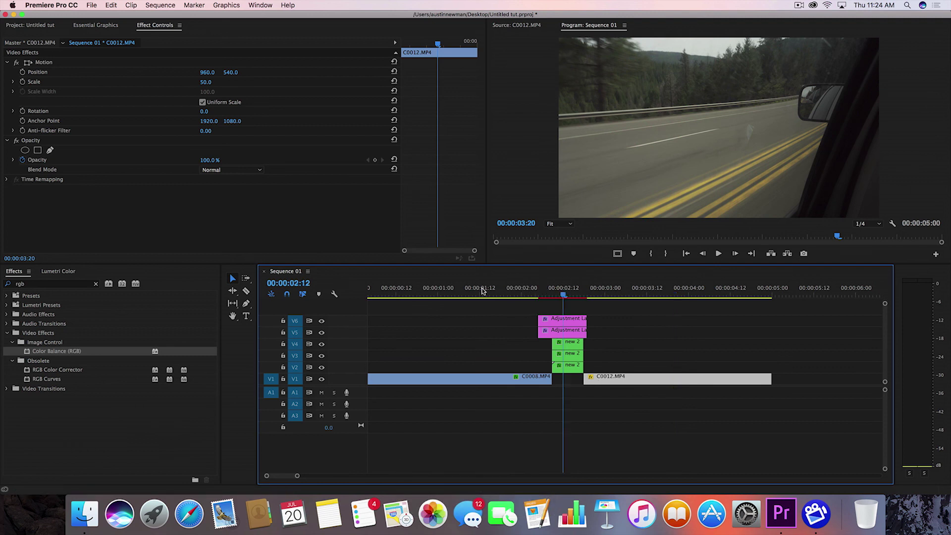
key("Home")
key("space")
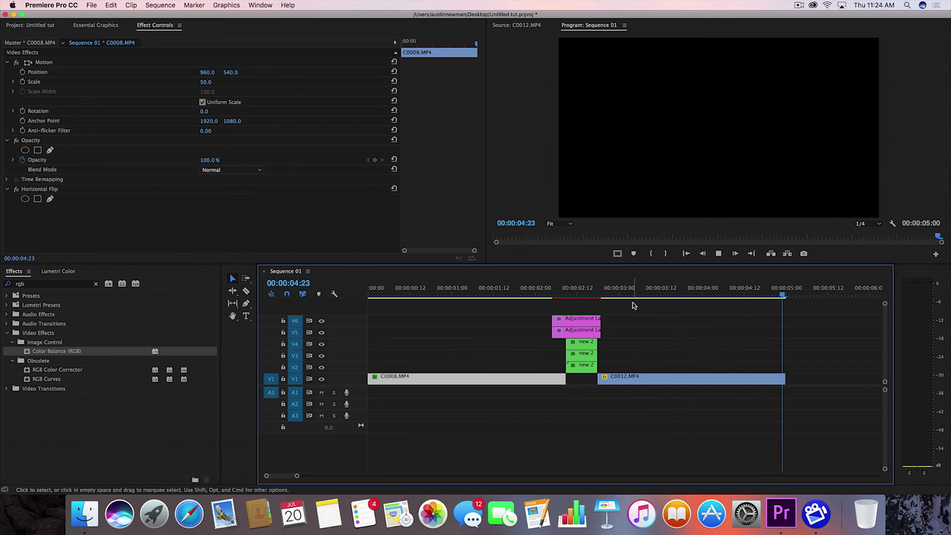
key("space")
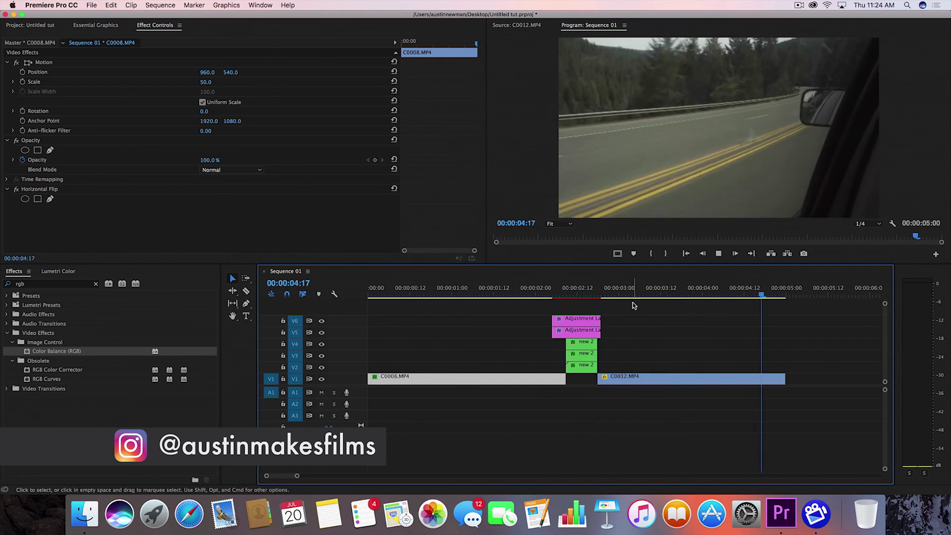
key("space")
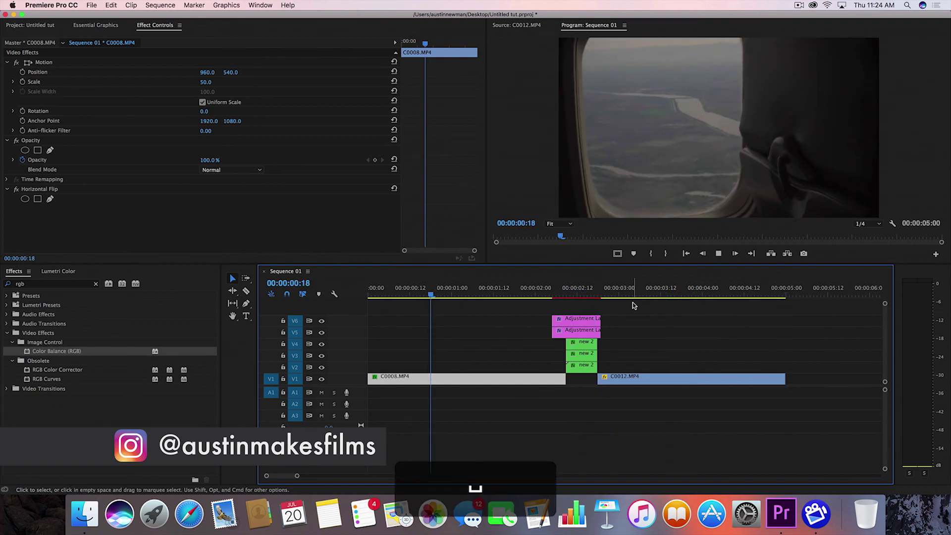